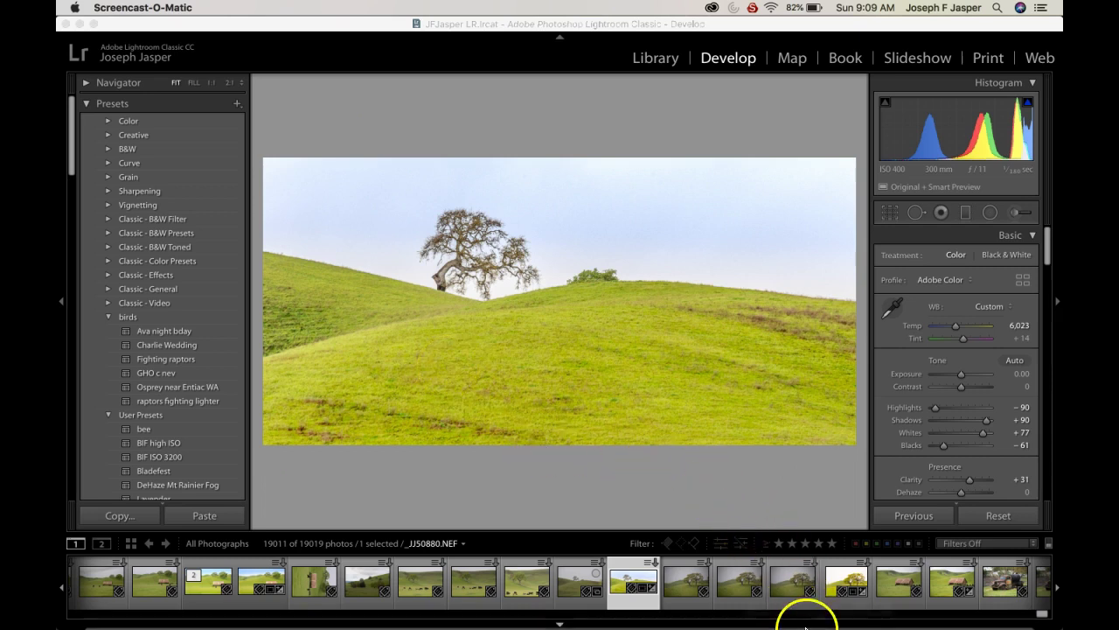
Send the lone-tree hillside photo from Lightroom to Topaz Studio as a copy with Lightroom adjustments.
mouse_move(821, 605)
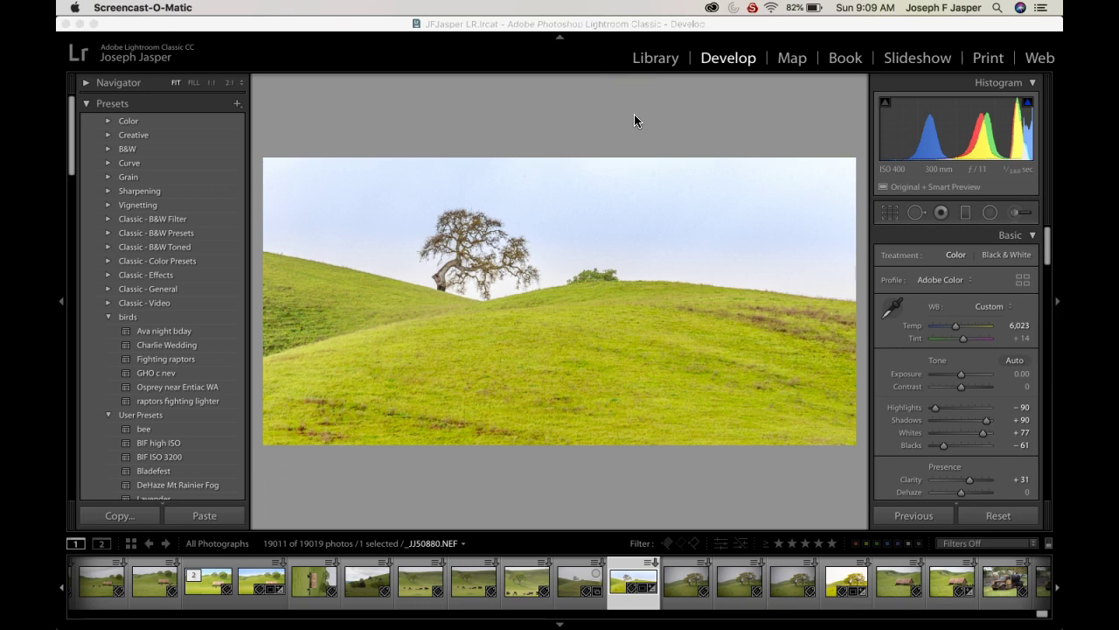
click(445, 68)
click(357, 115)
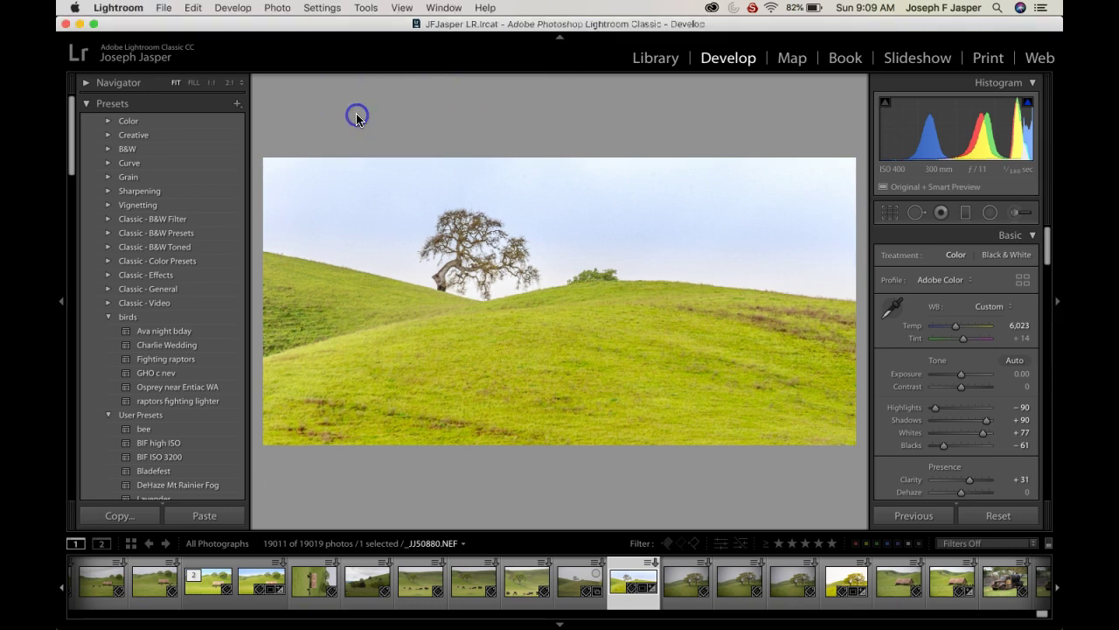
click(280, 10)
mouse_move(295, 83)
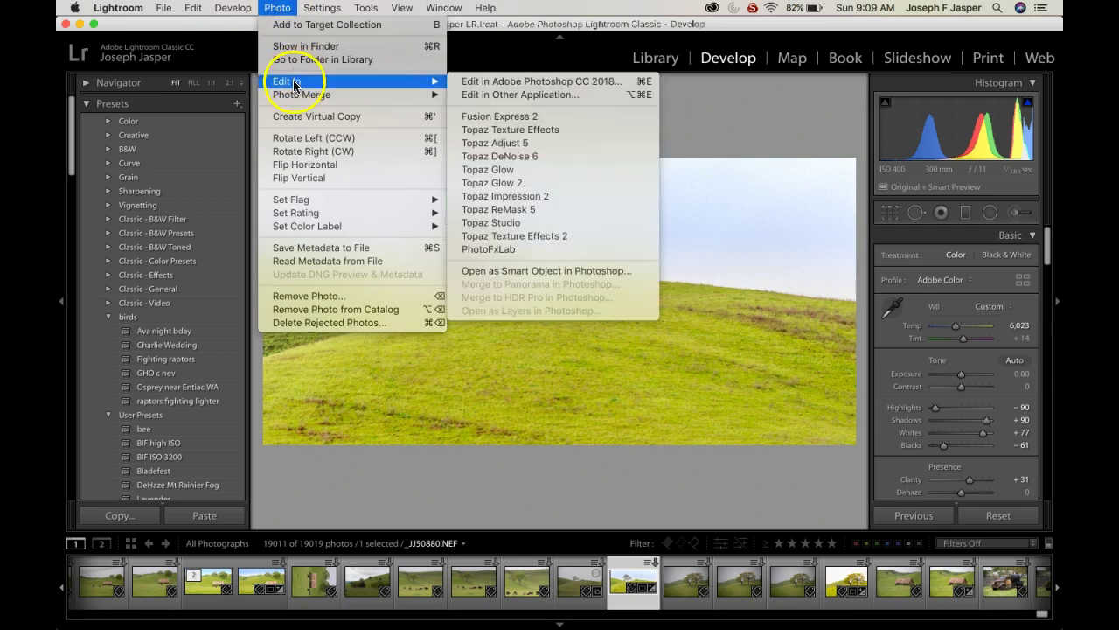
click(515, 226)
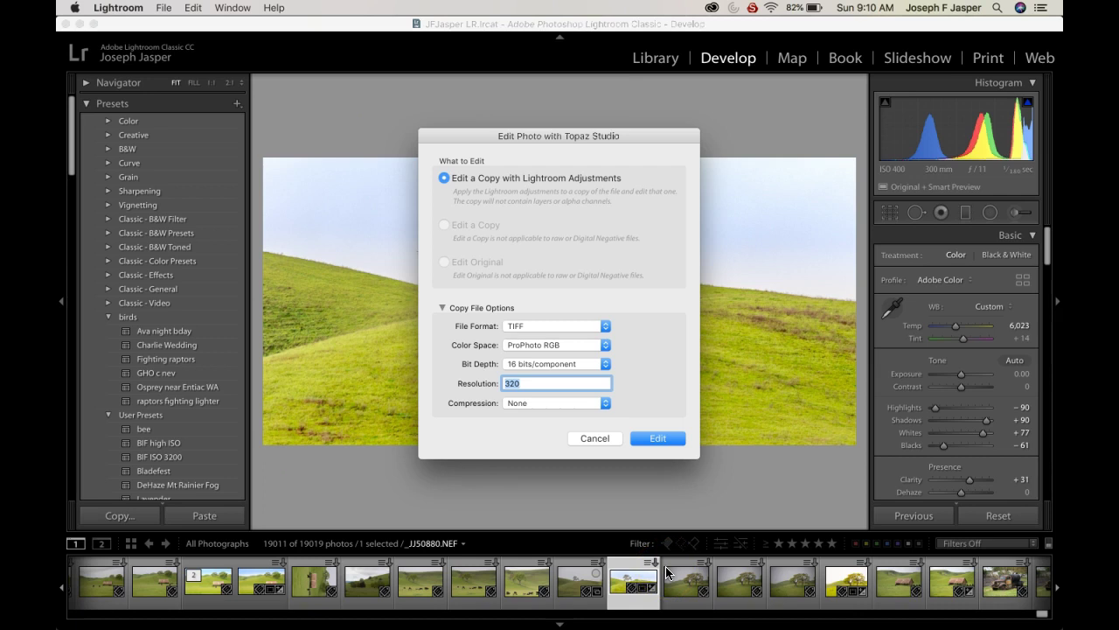
click(660, 438)
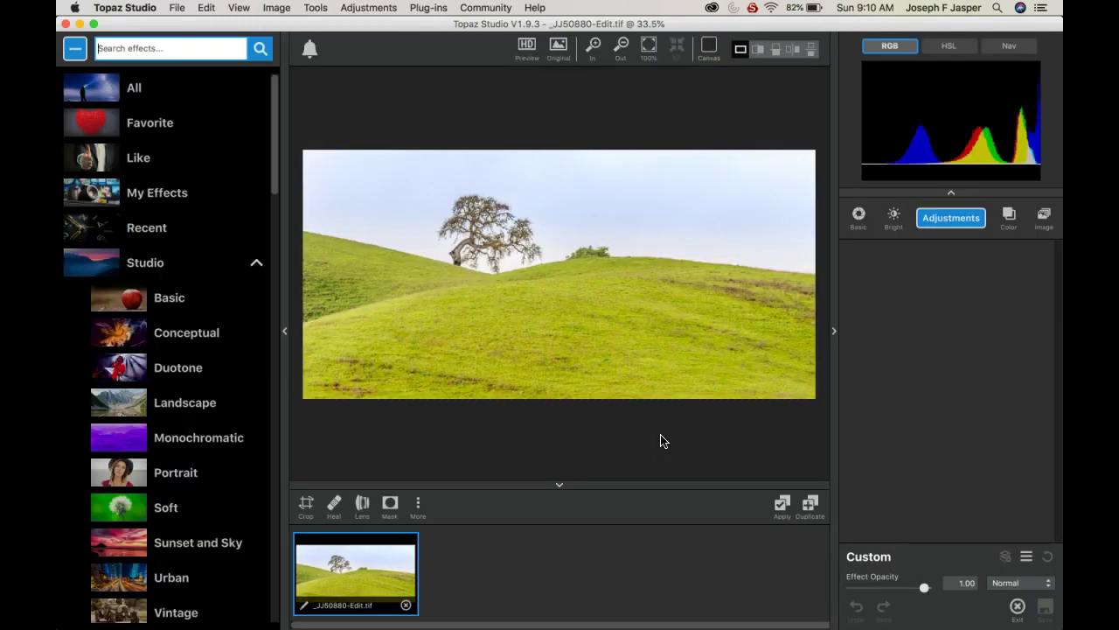
Duplicate the project, give the copy the Studio Monochromatic effect Black and White Photograph with 139 likes, and apply it as a new project.
click(808, 507)
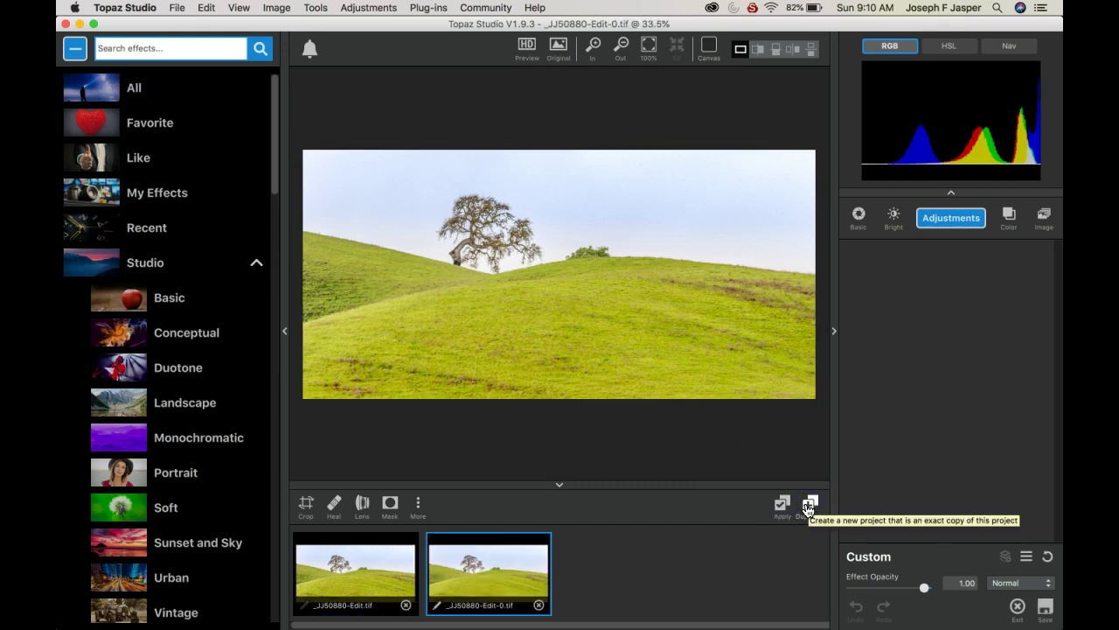
click(365, 583)
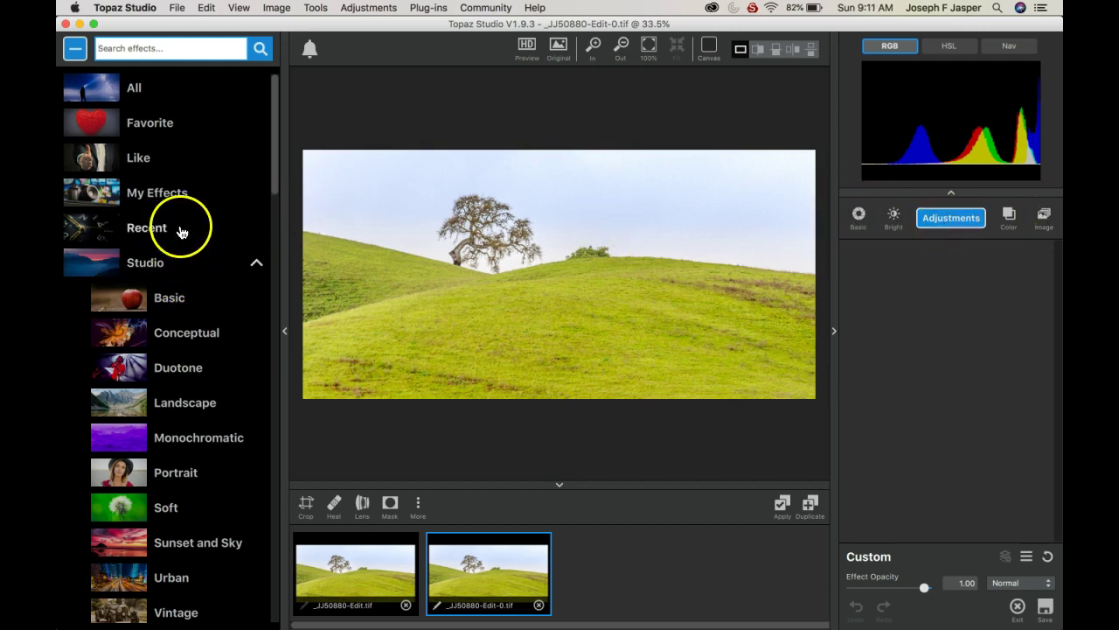
scroll(188, 367, down, 4)
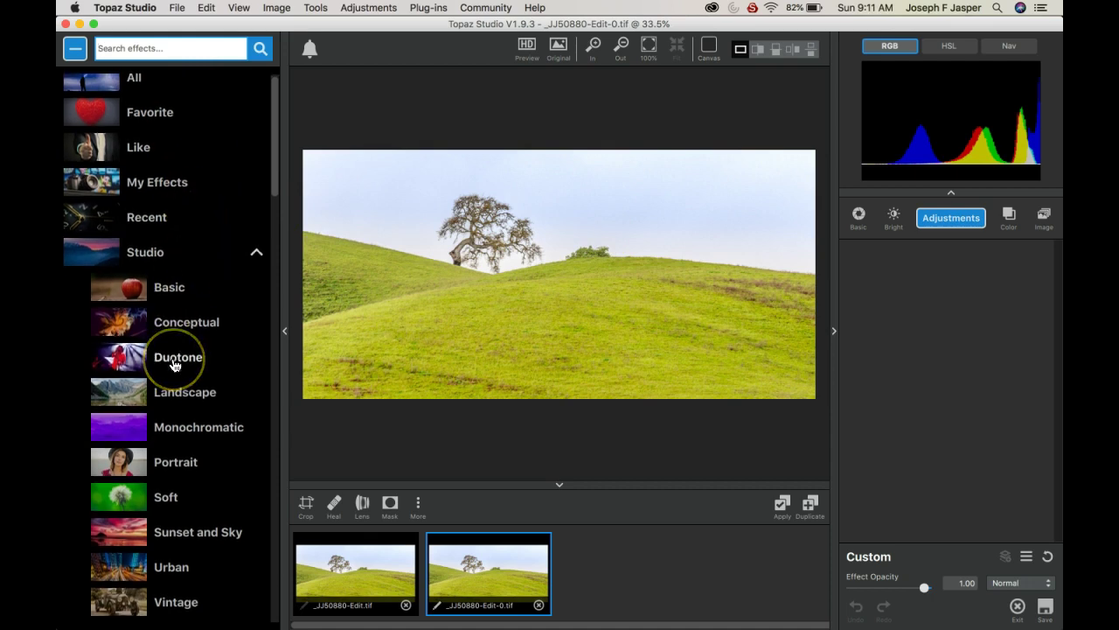
scroll(173, 365, down, 1)
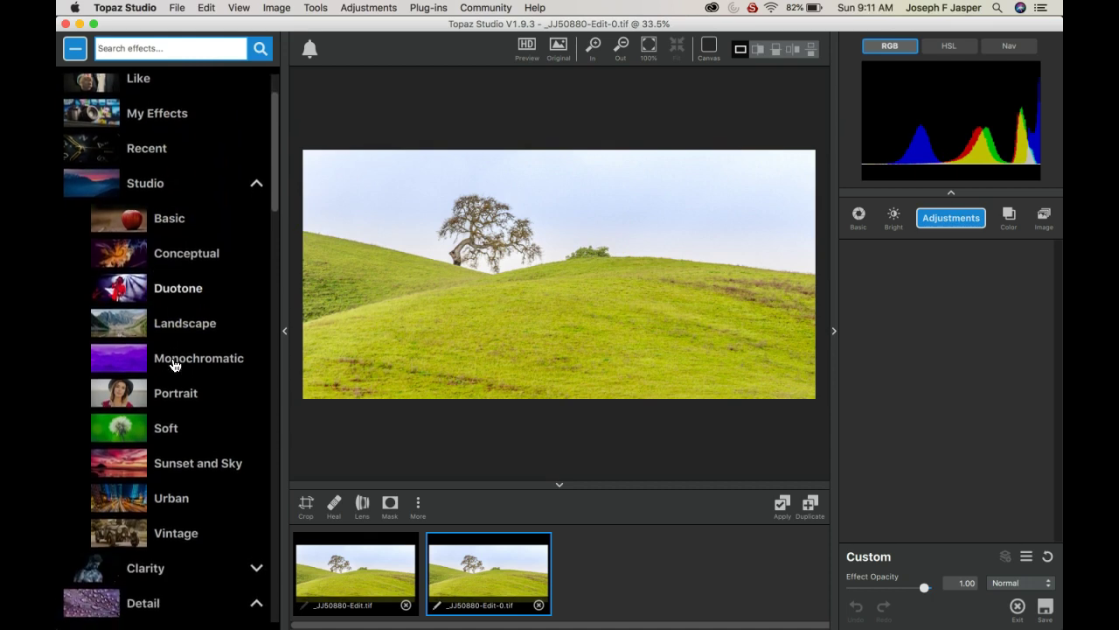
click(173, 365)
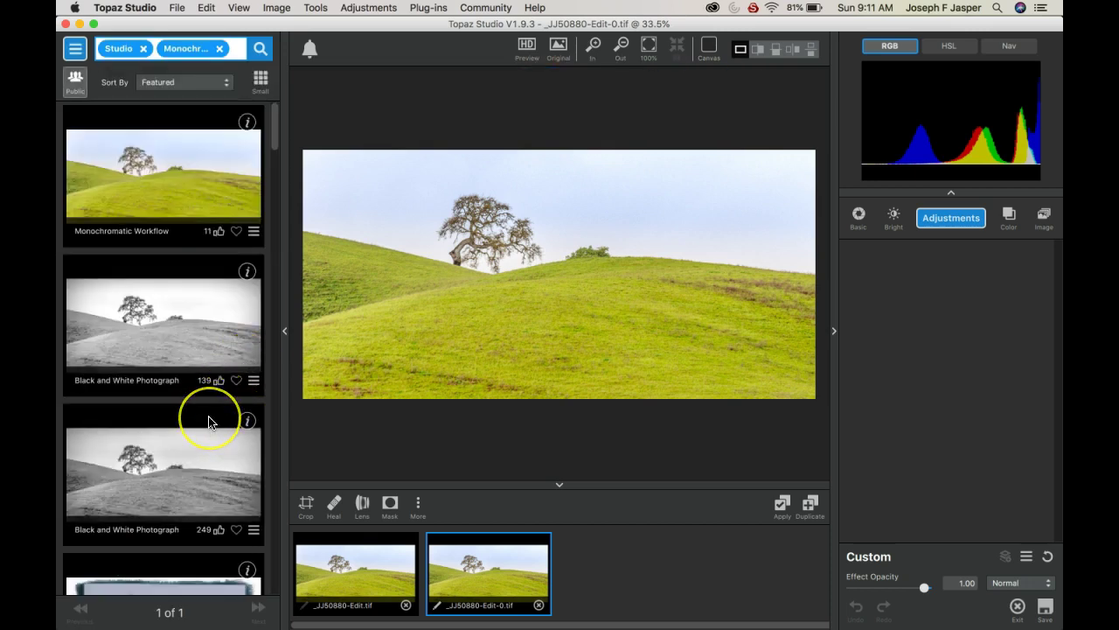
scroll(211, 418, down, 5)
click(189, 185)
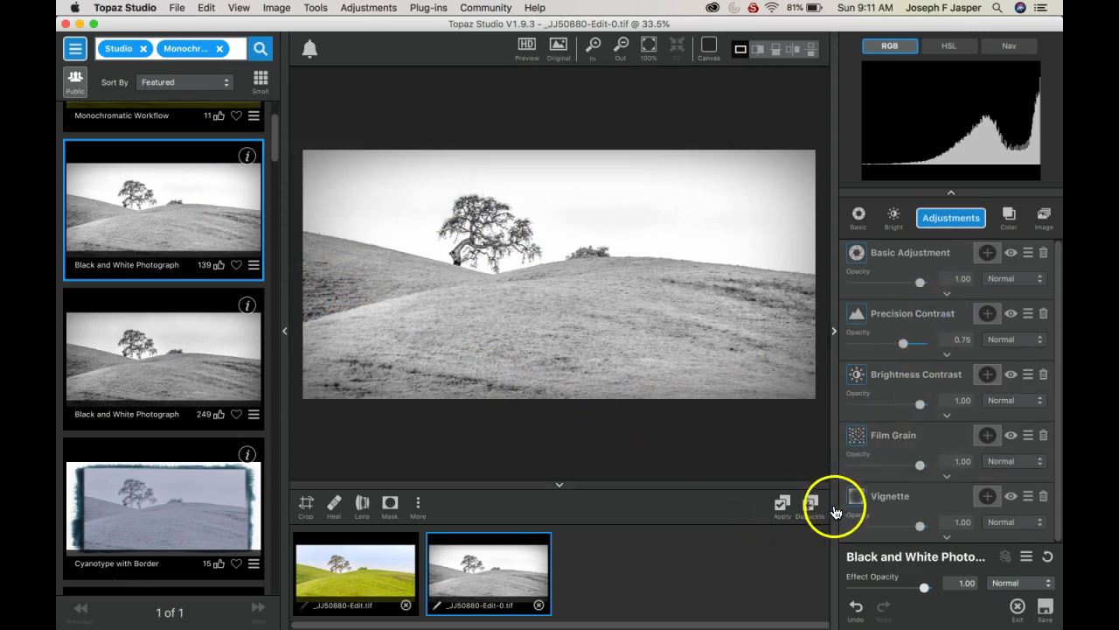
click(781, 511)
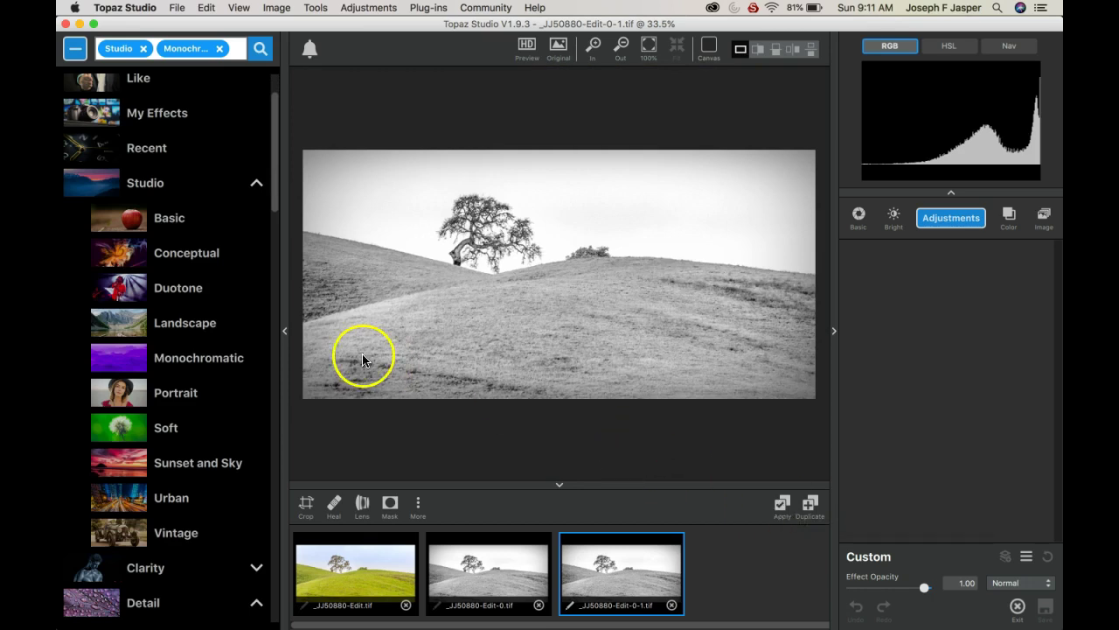
Duplicate the original colour project _JJ50880-Edit.tif again and return to the effect categories.
click(358, 548)
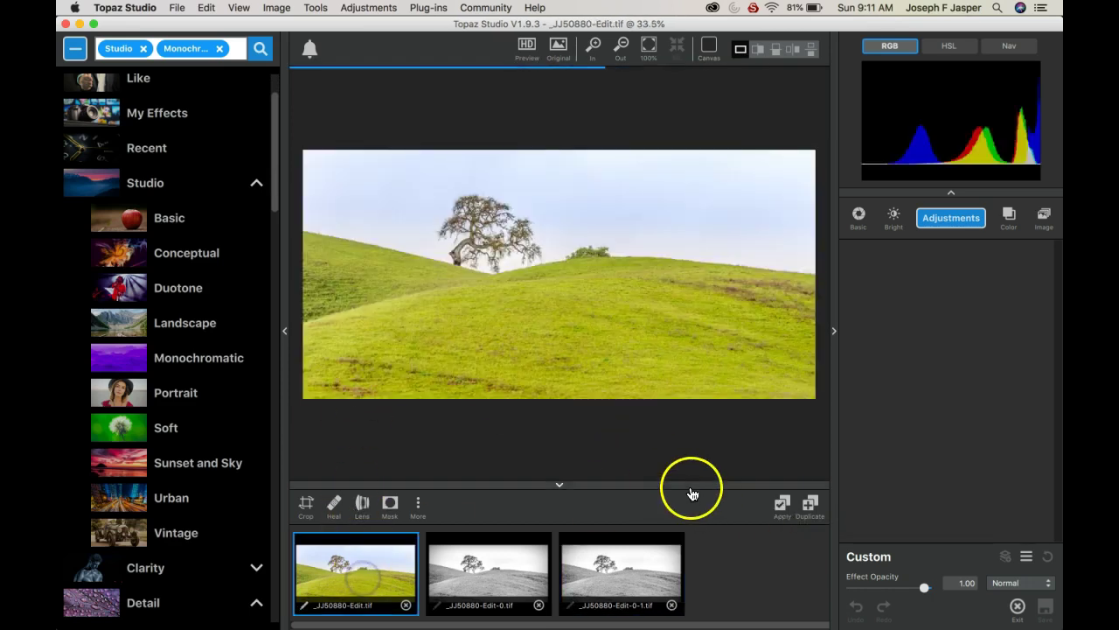
click(810, 507)
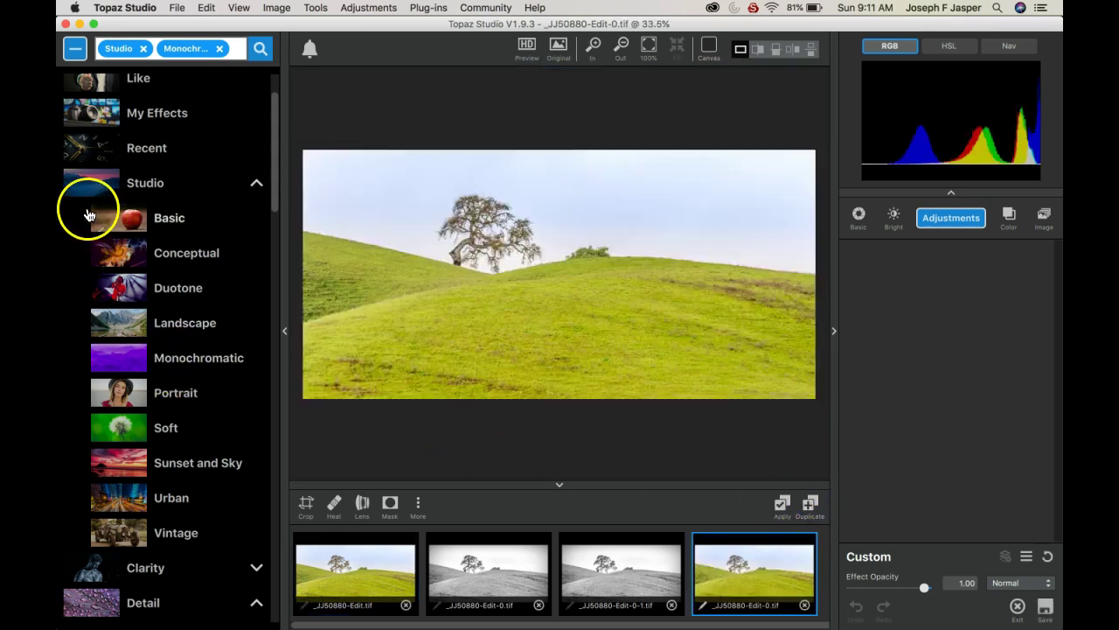
click(75, 49)
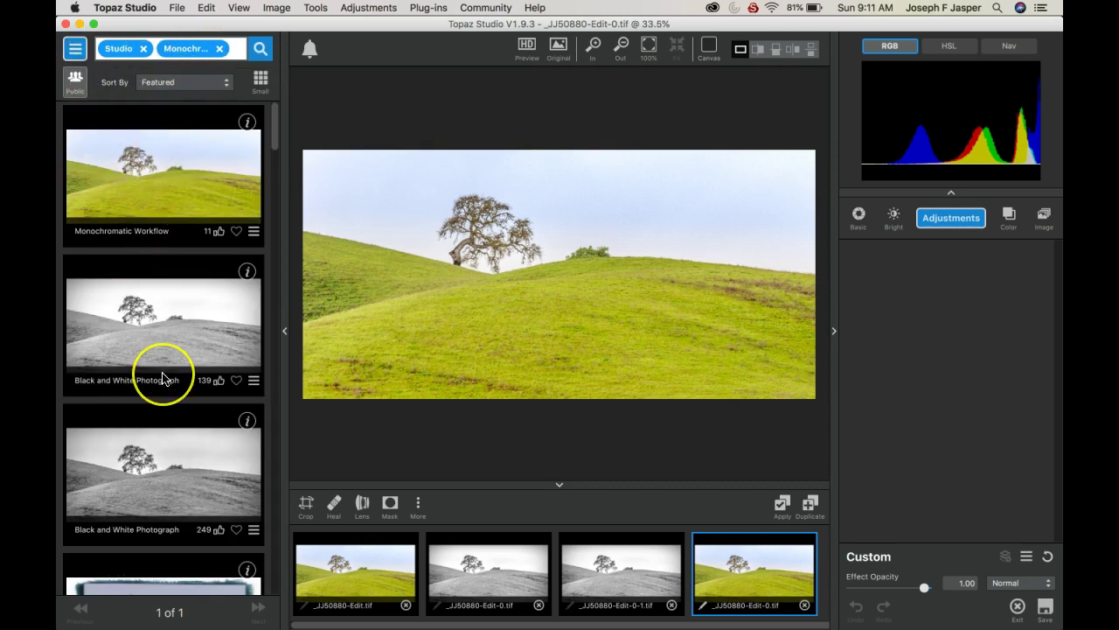
scroll(162, 374, down, 1)
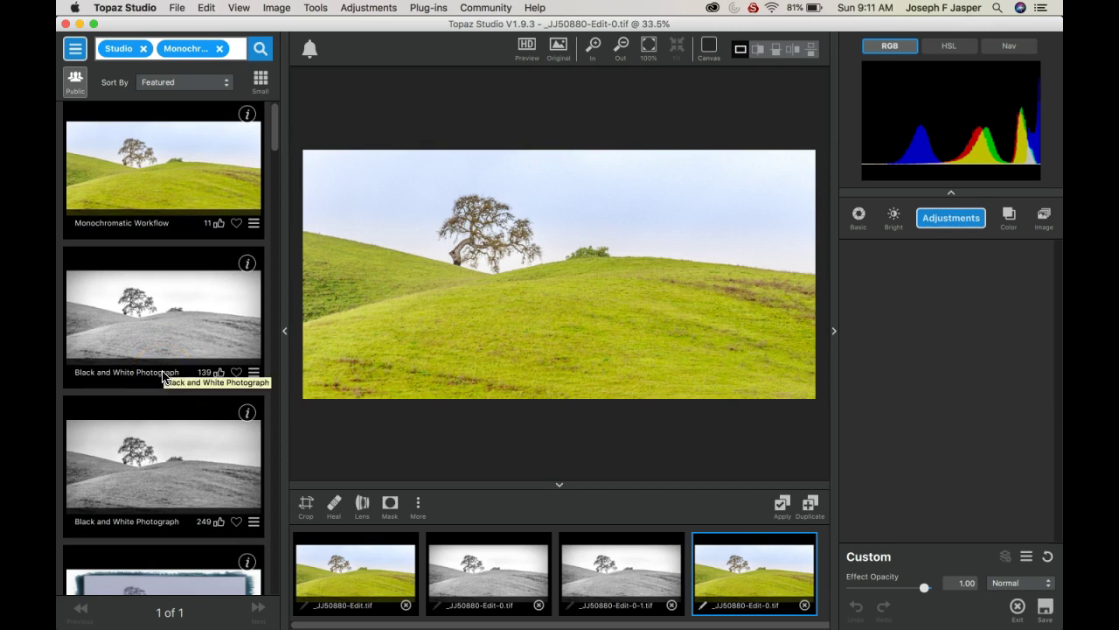
click(75, 49)
Give the new colour copy the Impressionistic effect Cezanne II from the Impression group and apply it as a new project.
scroll(183, 481, down, 15)
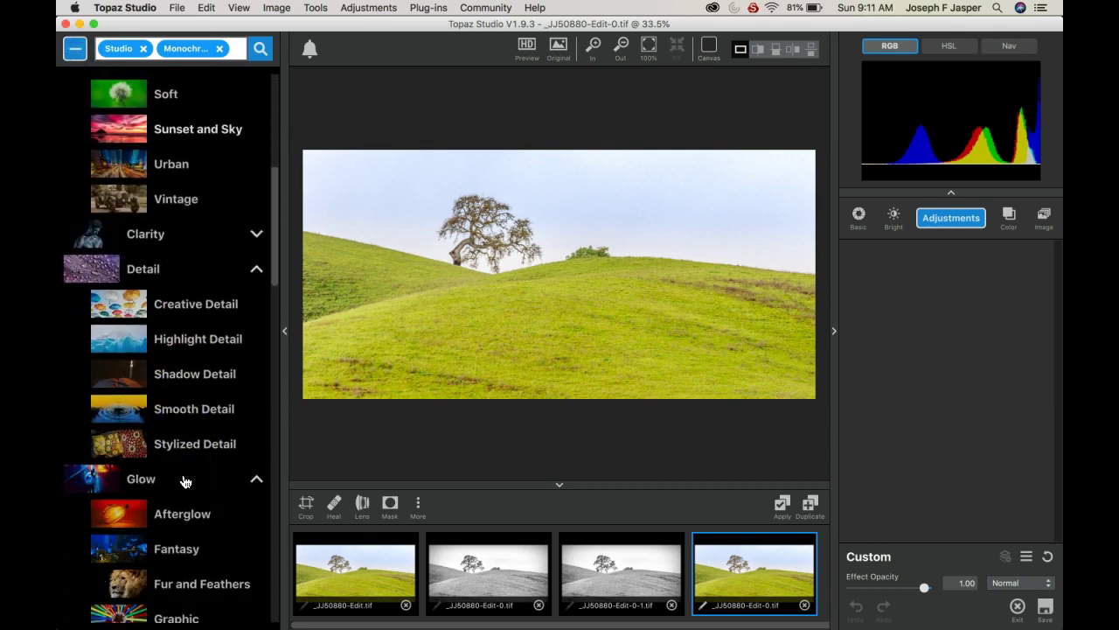
scroll(184, 482, down, 2)
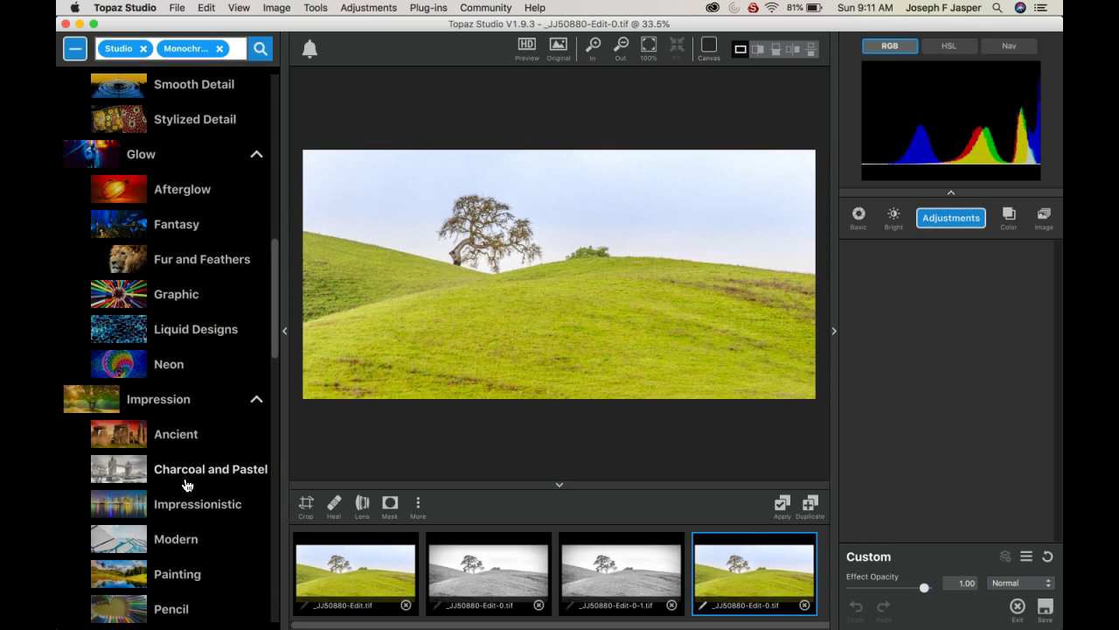
click(201, 507)
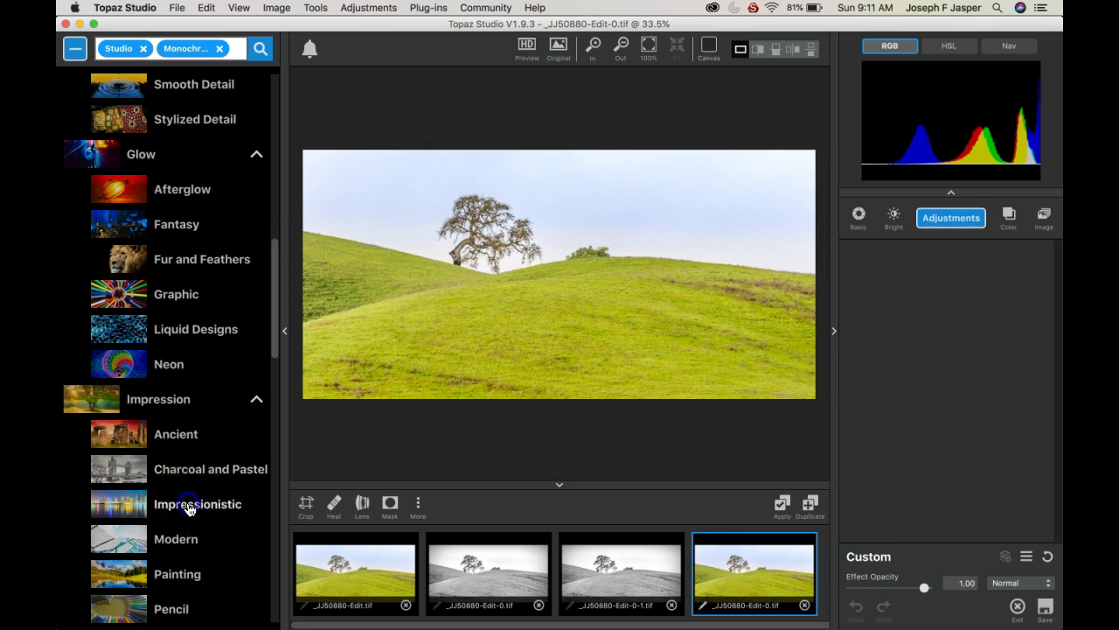
click(244, 475)
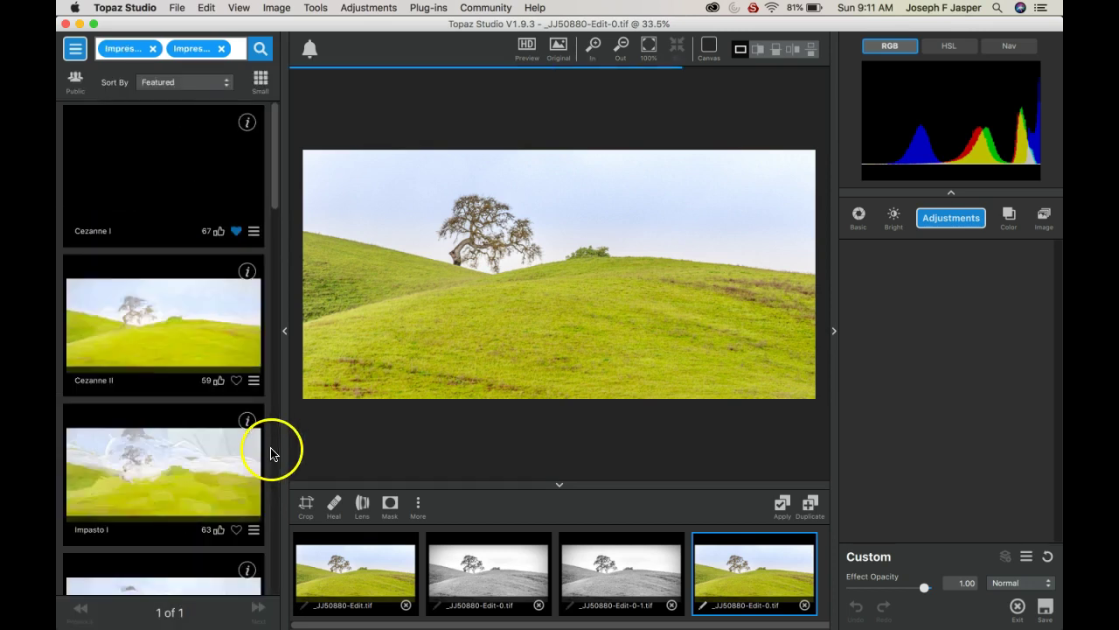
click(151, 355)
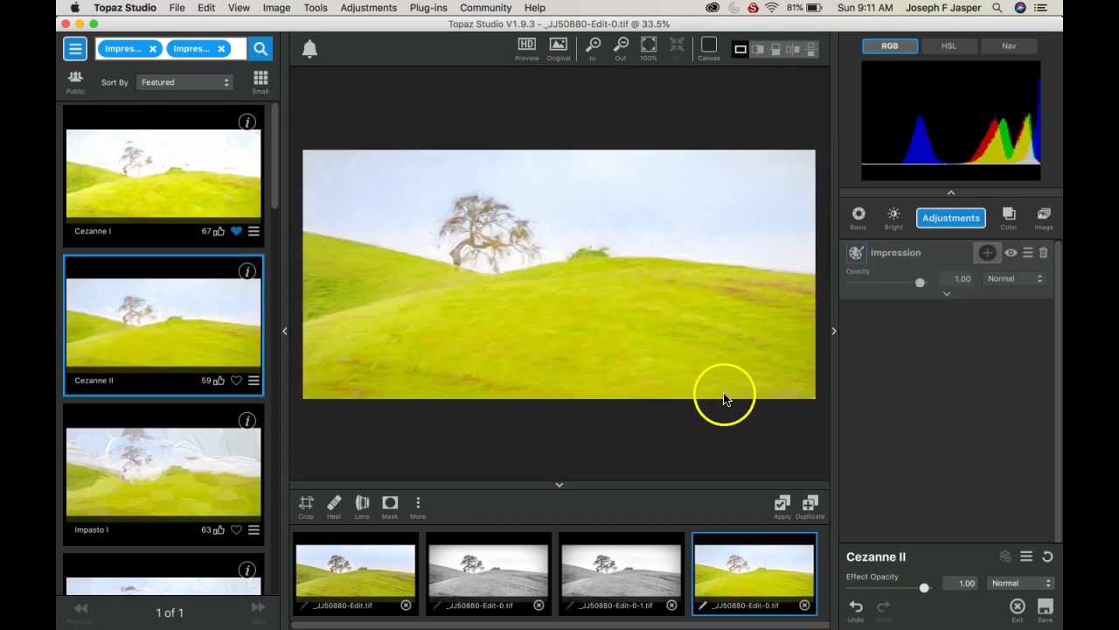
click(782, 506)
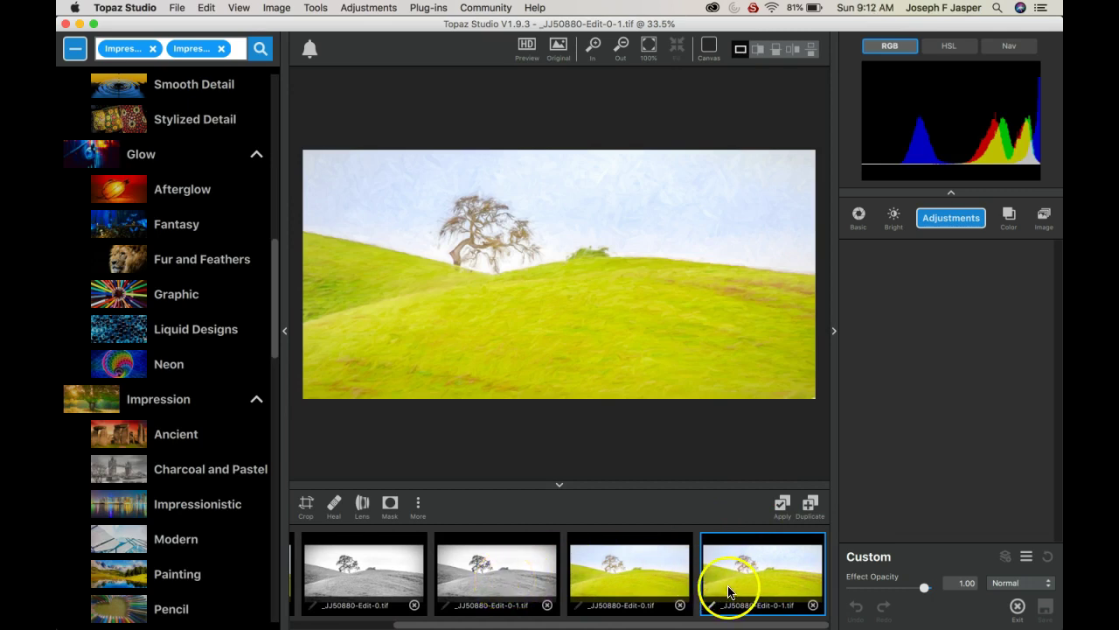
Rename the applied black-and-white project as Lone Tree BW.
click(446, 608)
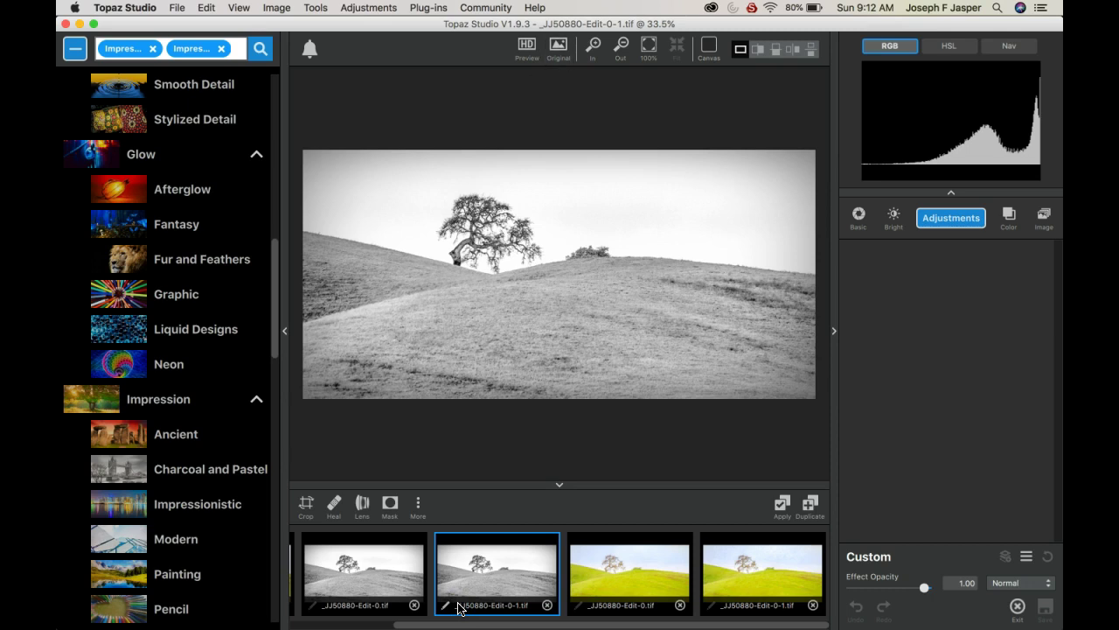
click(446, 604)
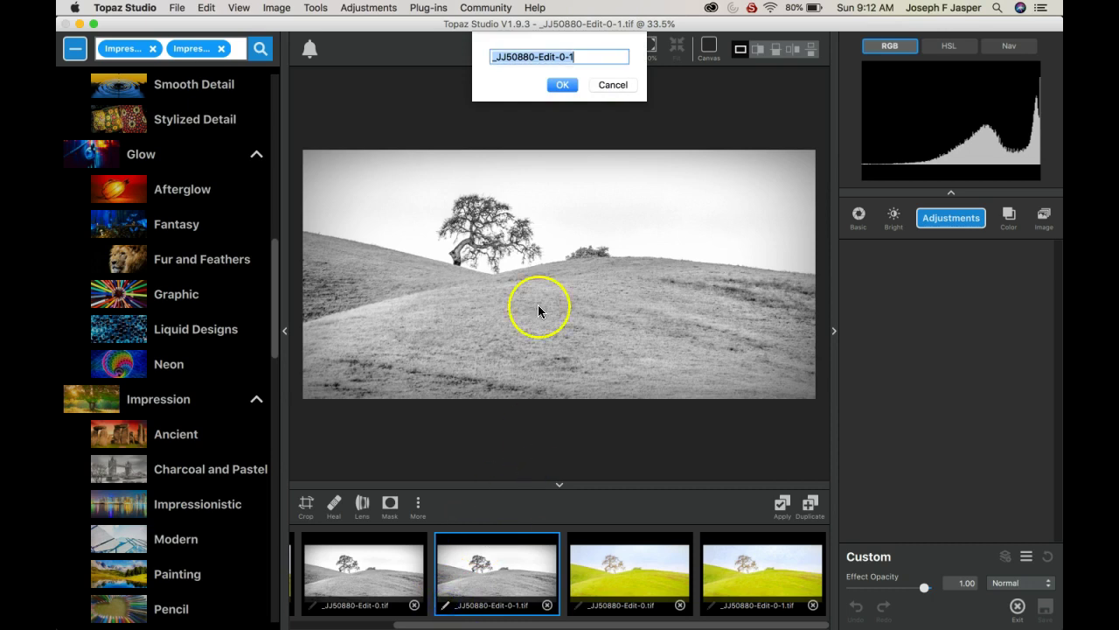
text(Lone Tree)
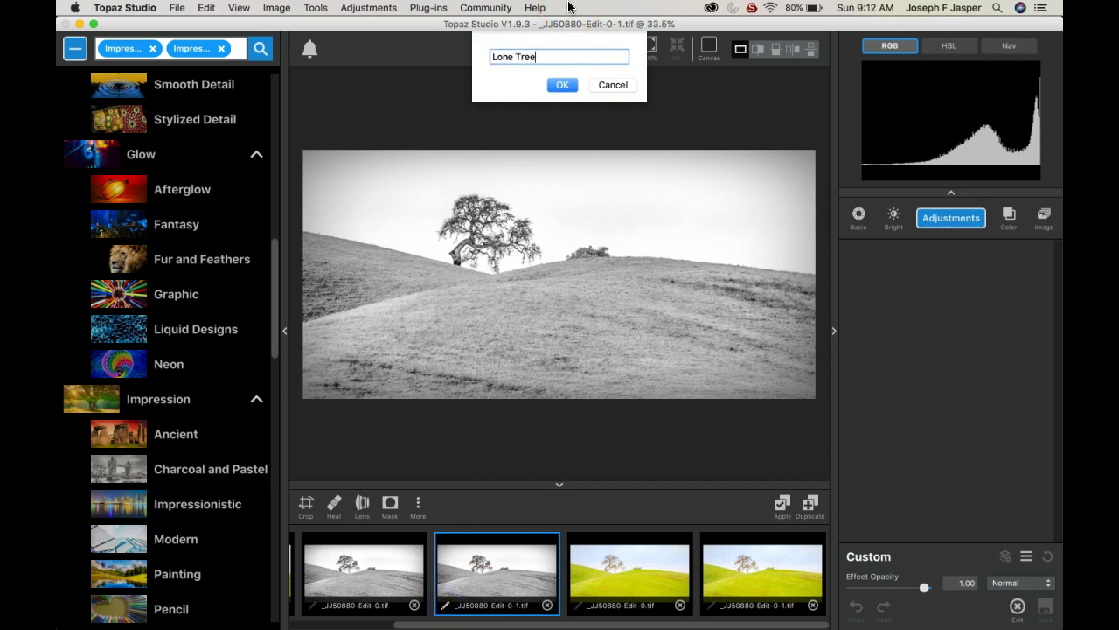
text( BW)
click(556, 85)
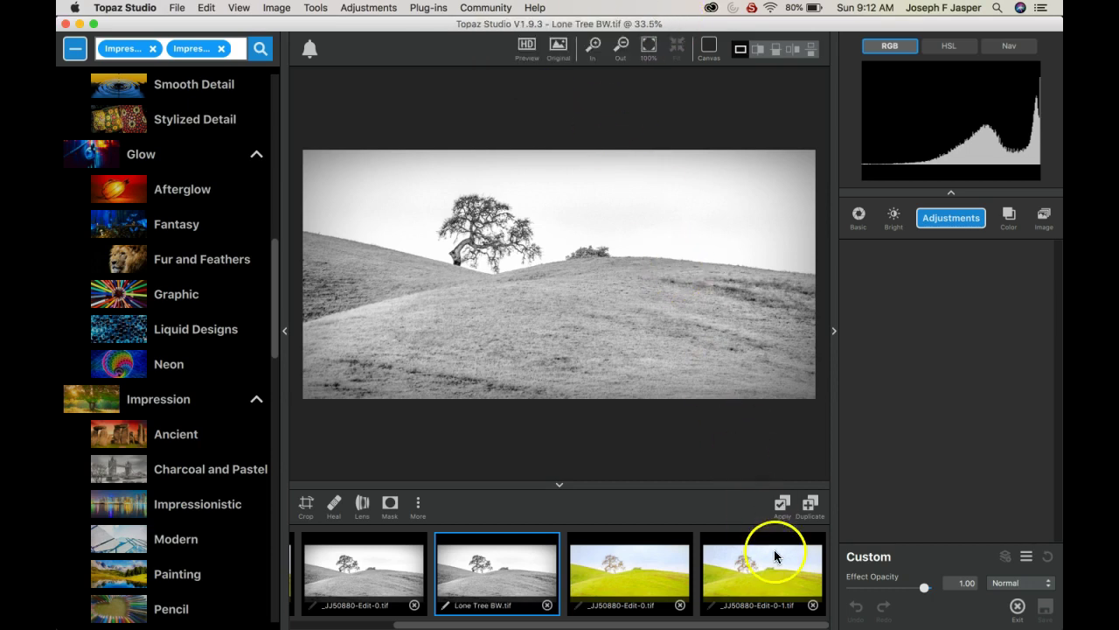
Rename the applied painterly project as Lone Tree Cezanne.
click(714, 609)
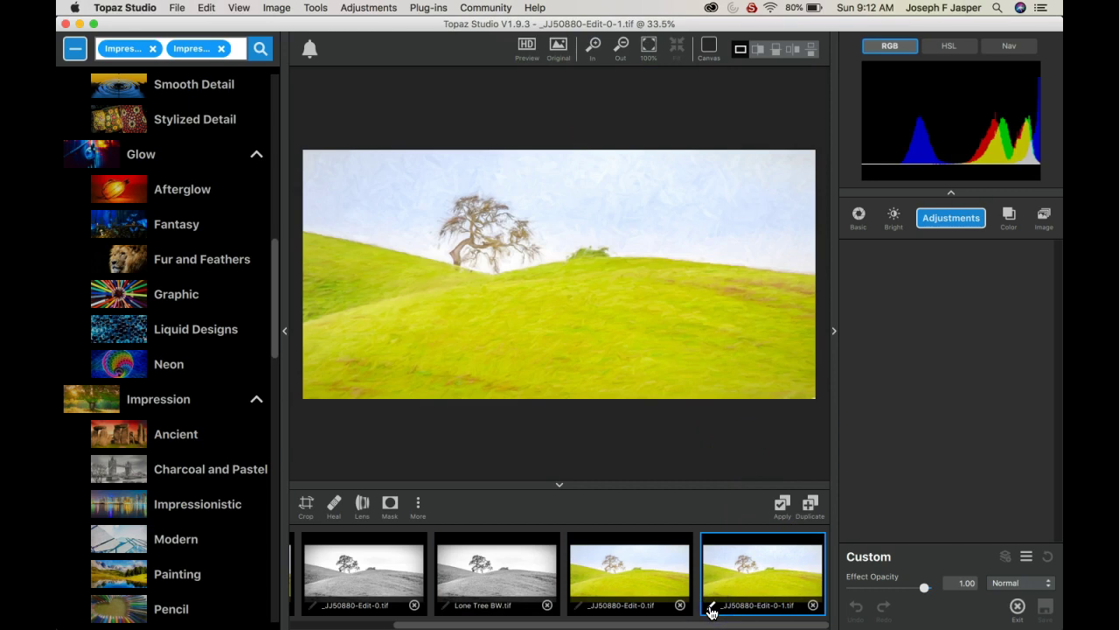
click(712, 611)
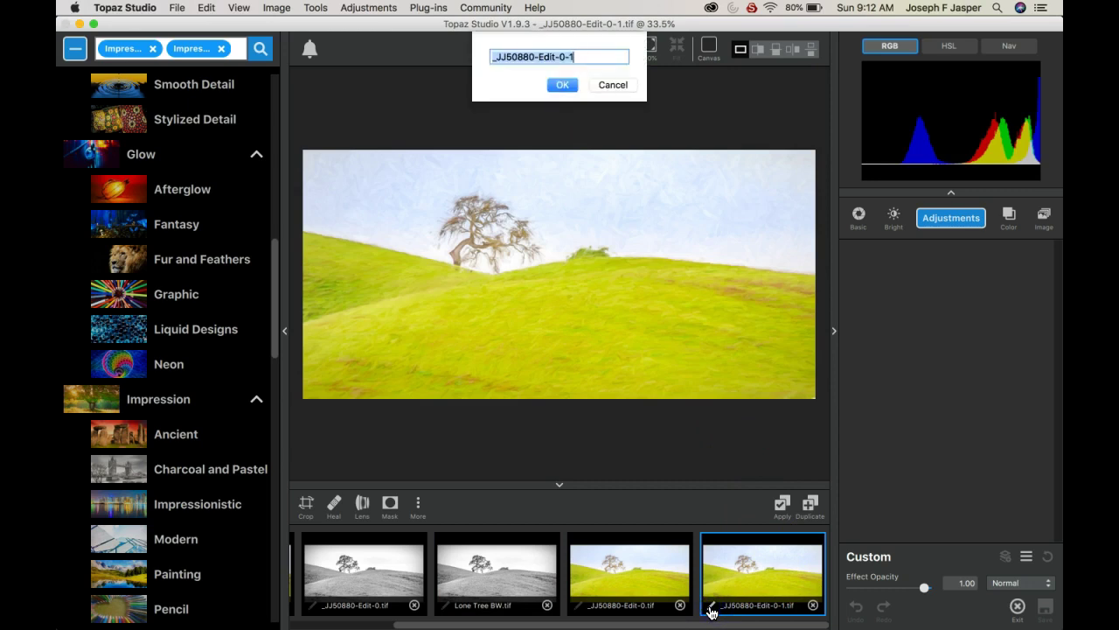
text(Lone Tree Cezanne)
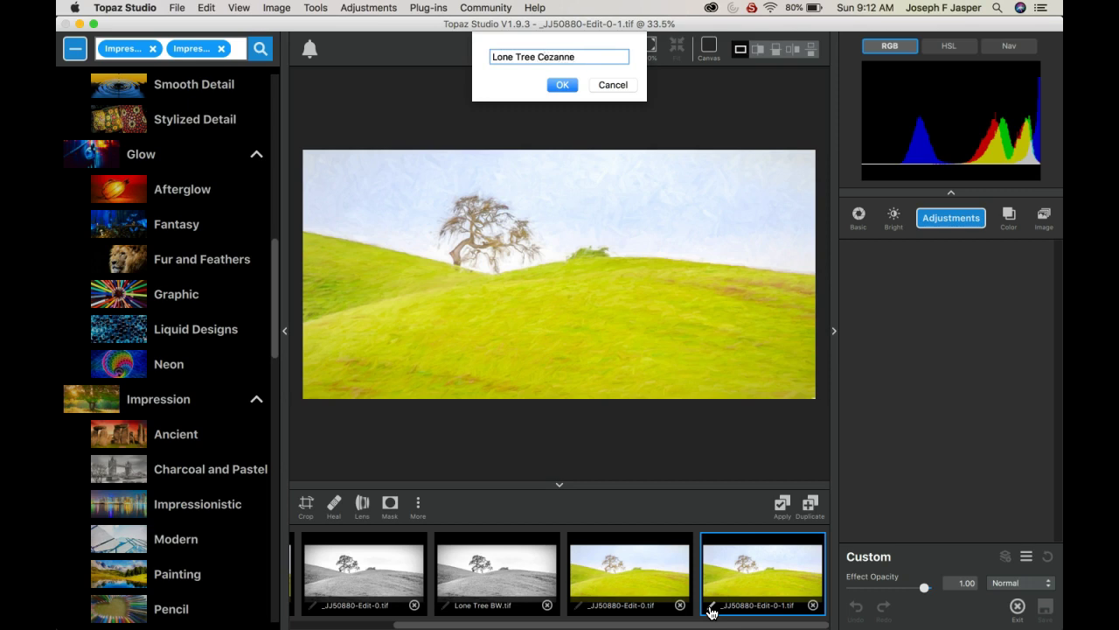
click(562, 85)
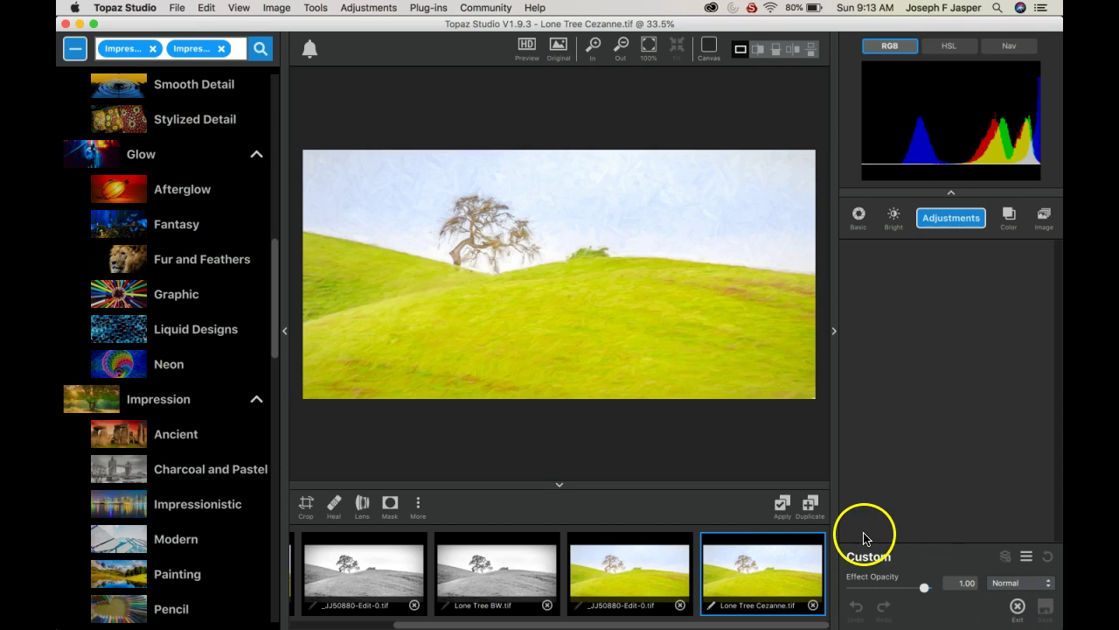
Duplicate the Lone Tree Cezanne project and save the copy.
click(804, 507)
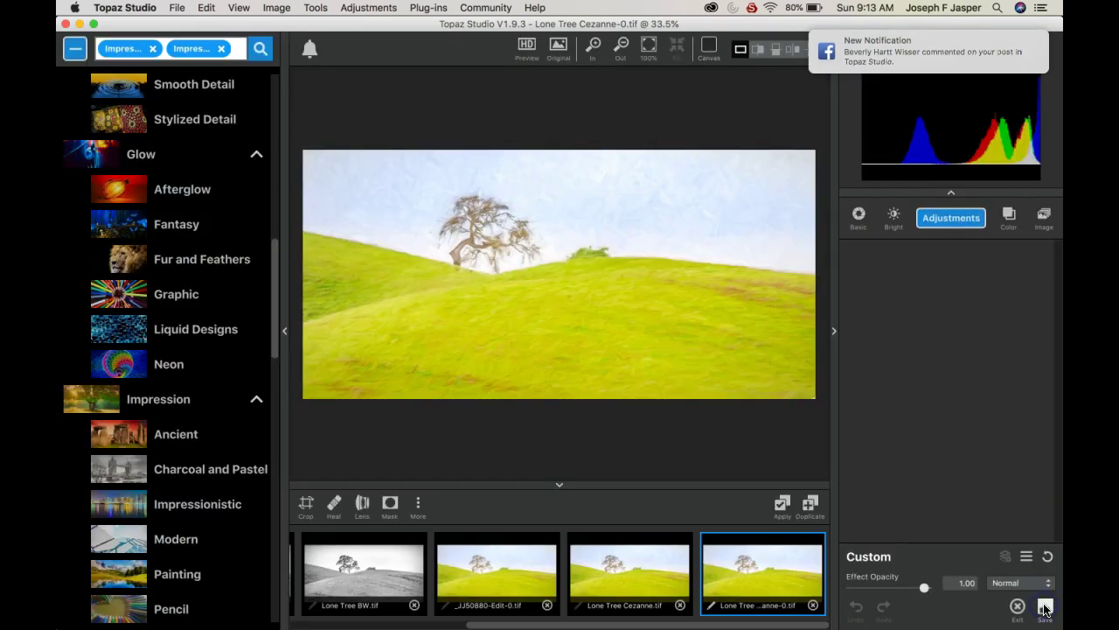
click(1044, 607)
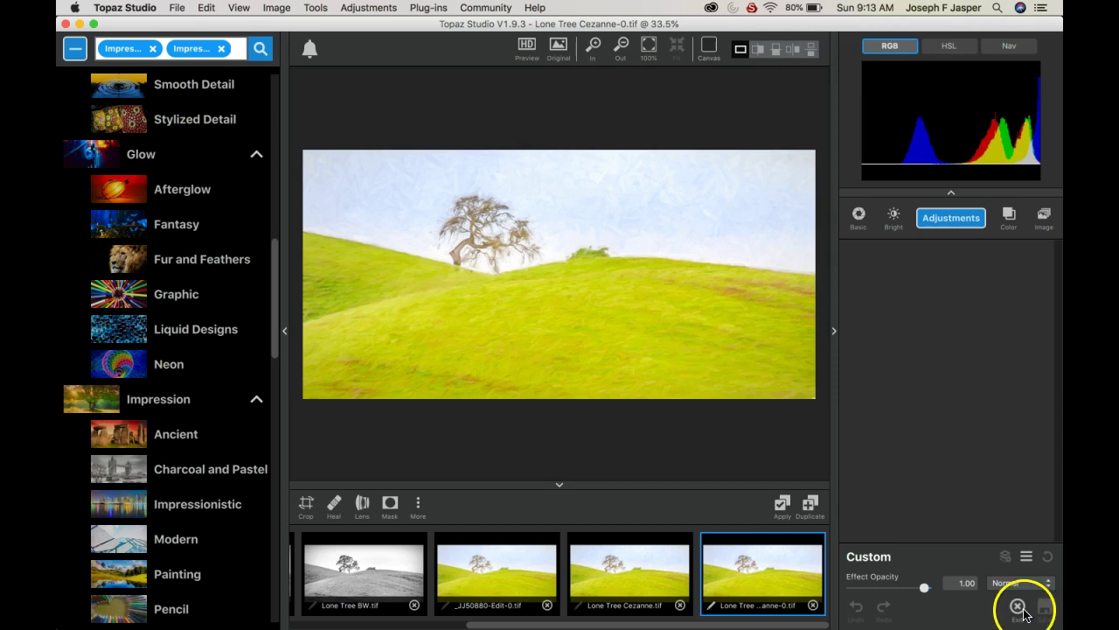
Switch back to Lightroom and show the returned _JJ50880-Edit.tif in the Library module.
mouse_move(1005, 625)
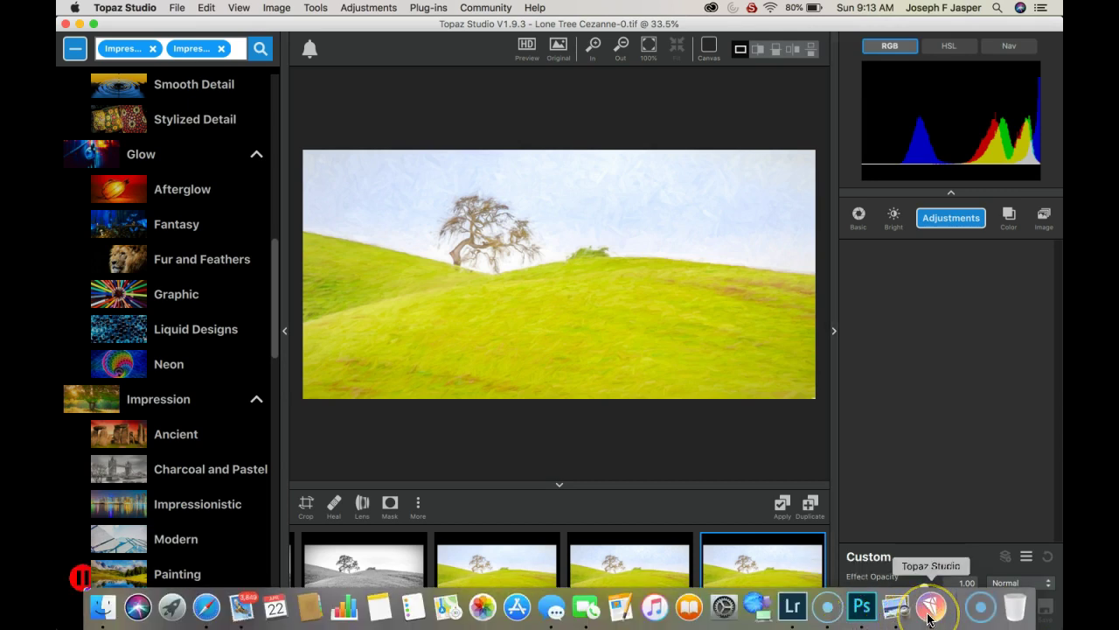
click(794, 607)
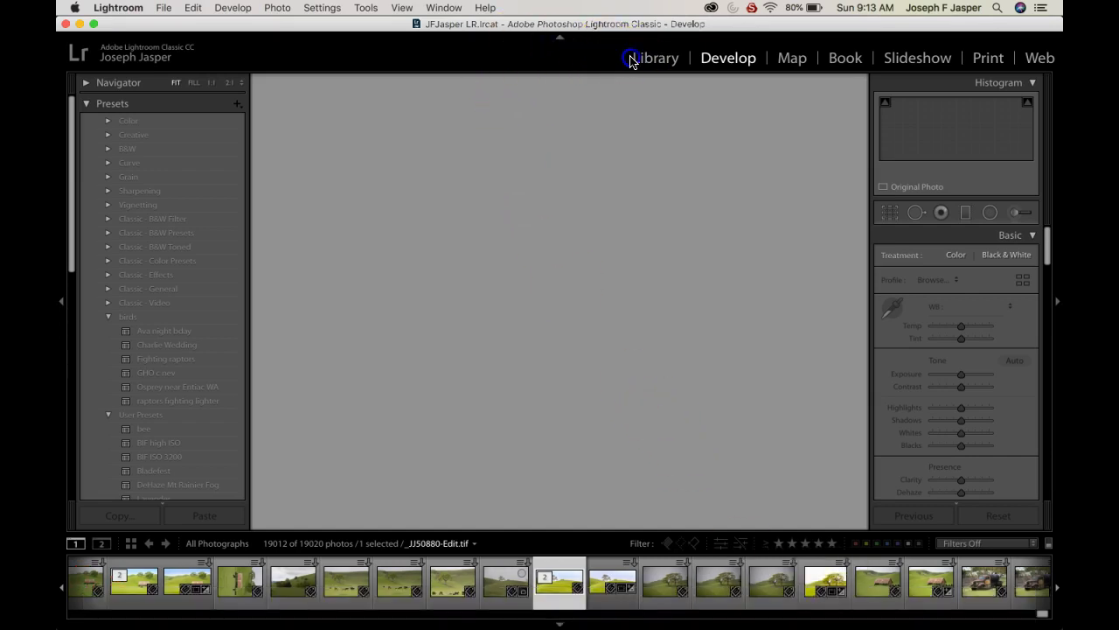
click(648, 64)
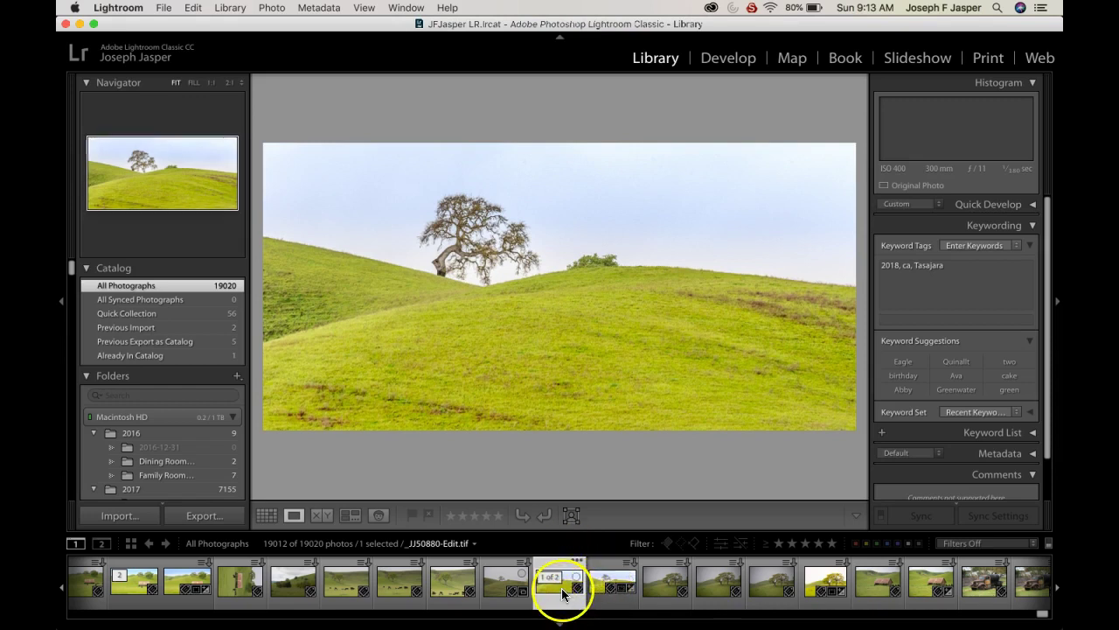
Switch to Topaz Studio, duplicate the Lone Tree BW project and save the copy back to the host application.
click(594, 584)
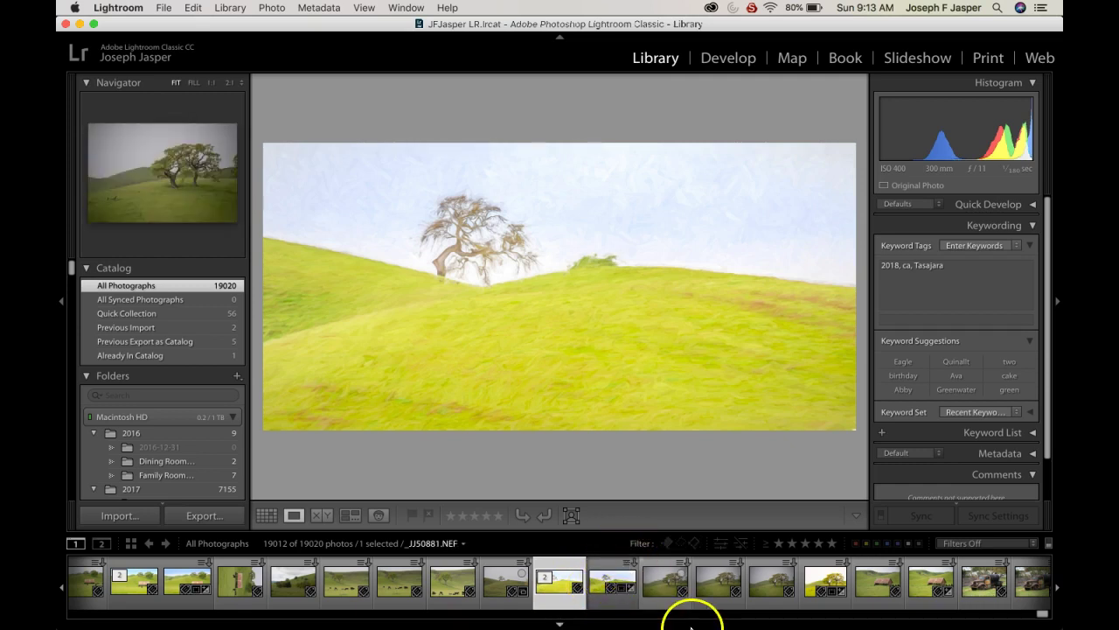
mouse_move(791, 622)
click(930, 607)
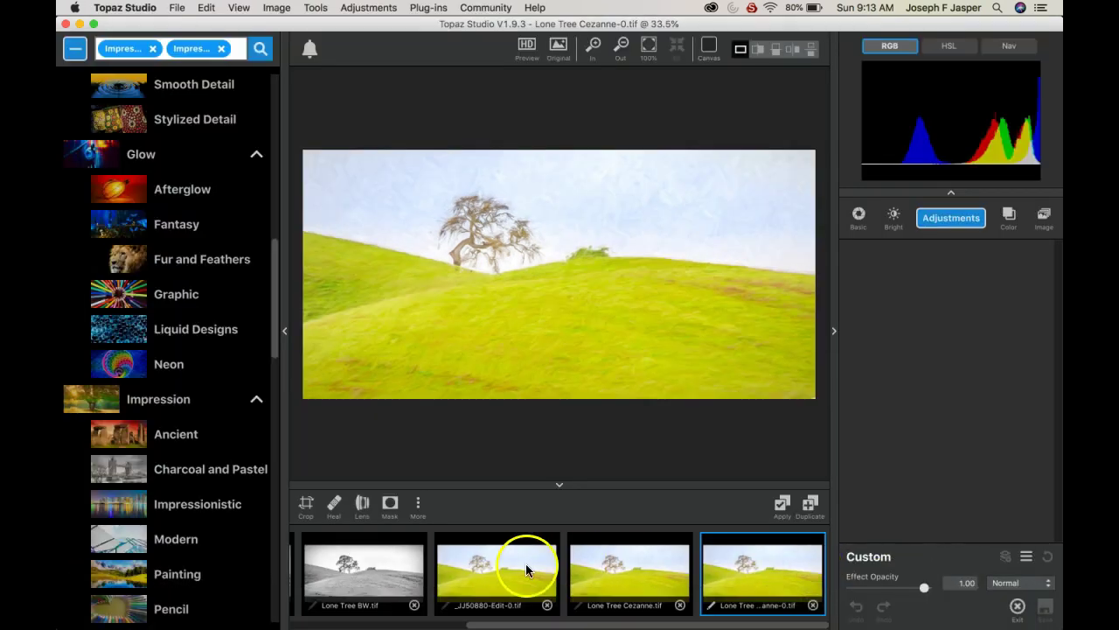
click(383, 570)
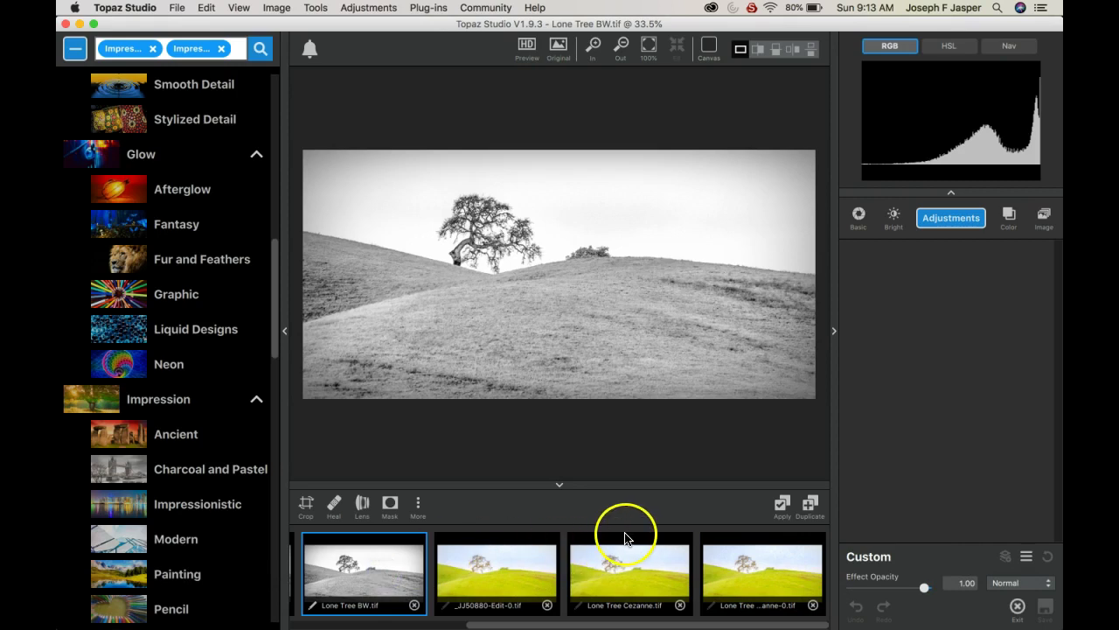
click(811, 505)
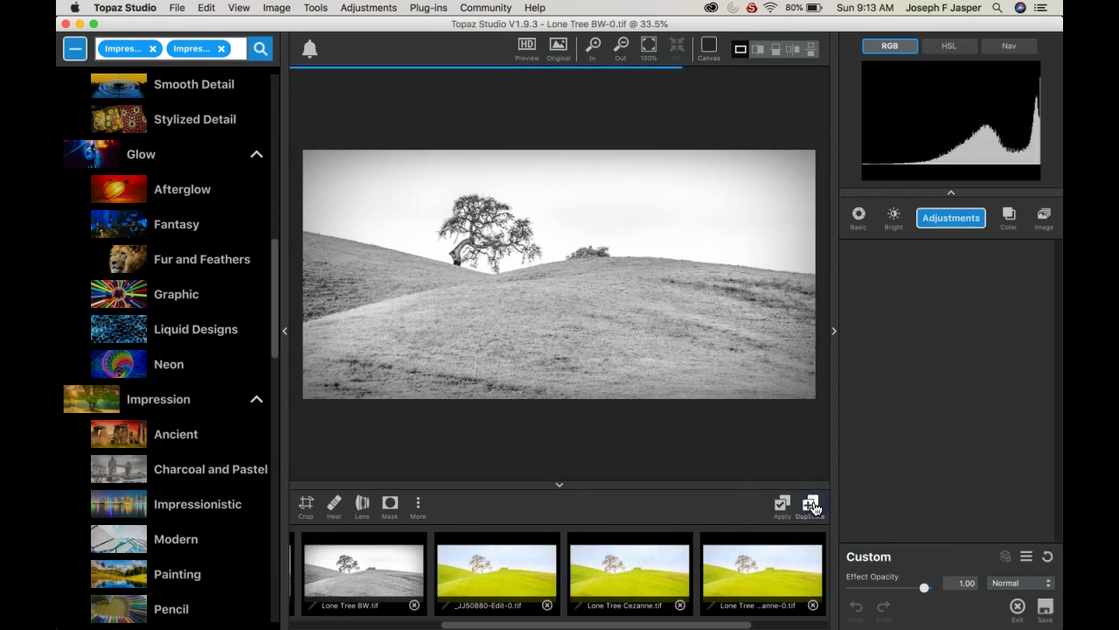
click(1049, 607)
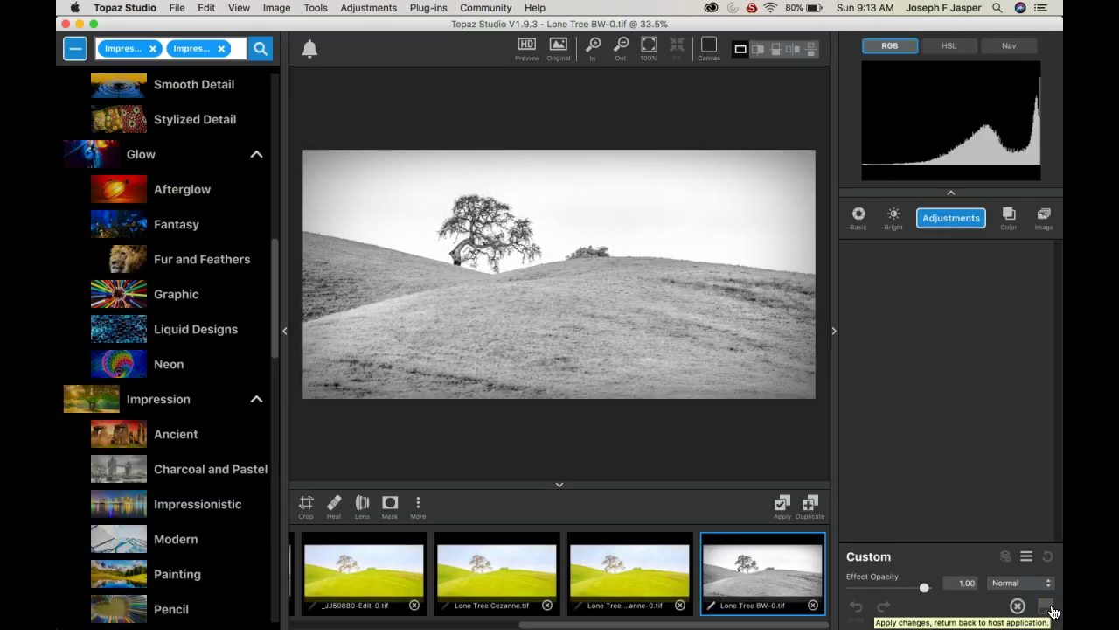
Switch back to Lightroom and compare the returned _JJ50880-Edit.tif with the stacked original _JJ50880.NEF and the neighbouring photos.
click(795, 606)
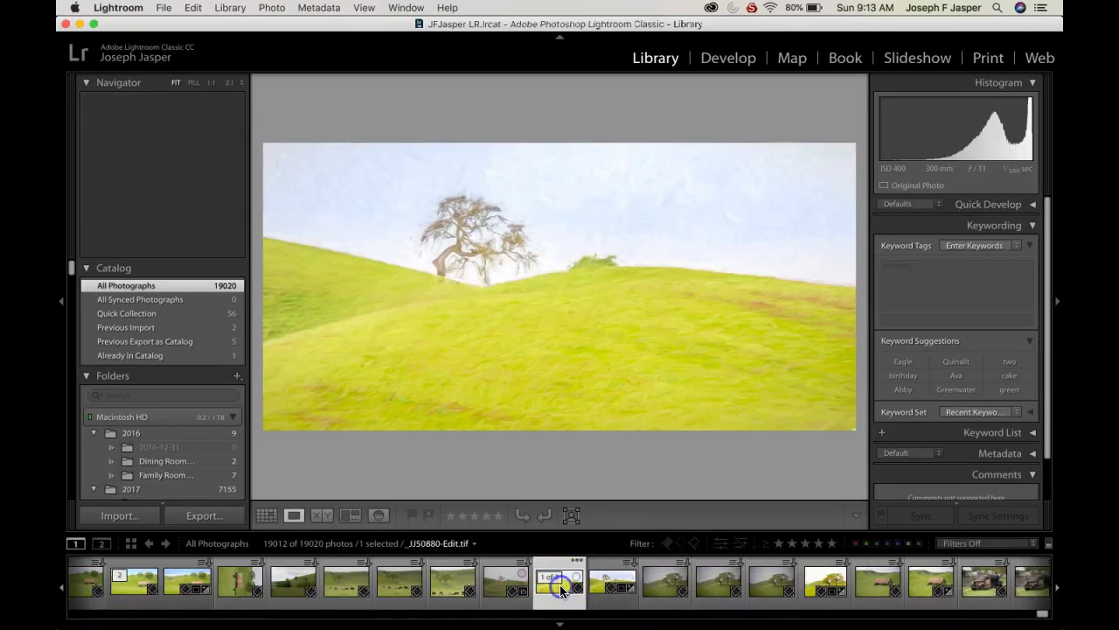
click(507, 587)
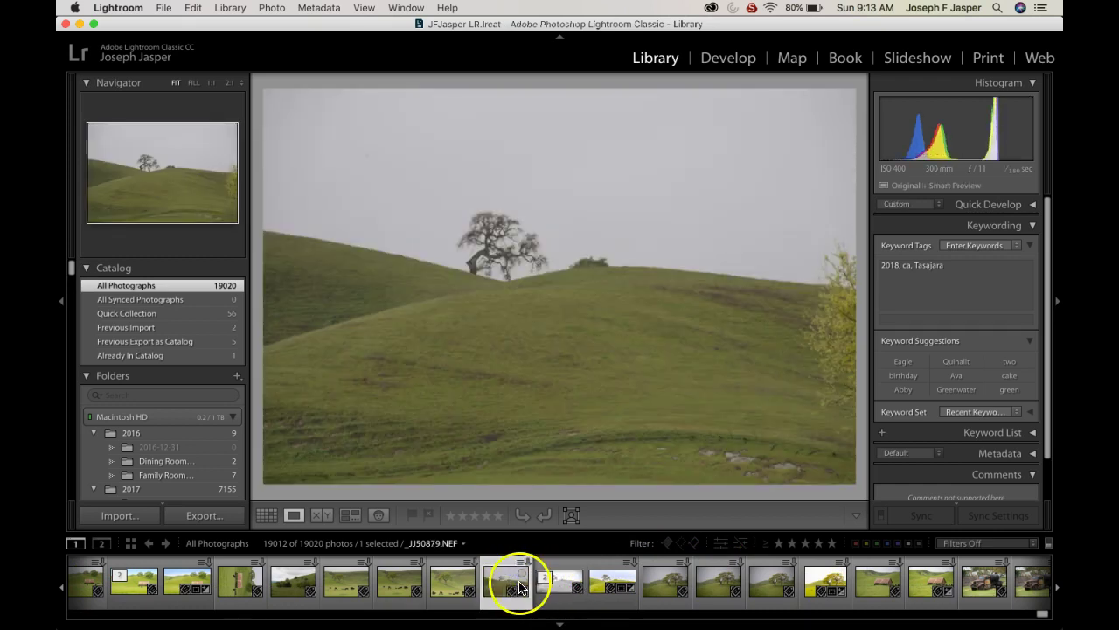
click(540, 584)
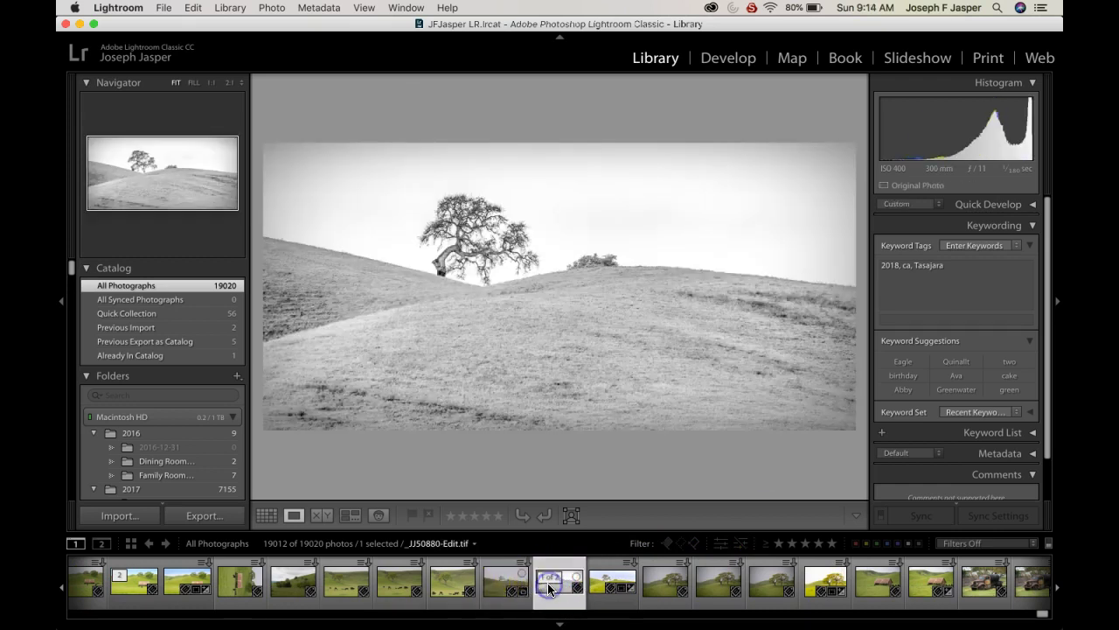
key(shift+s)
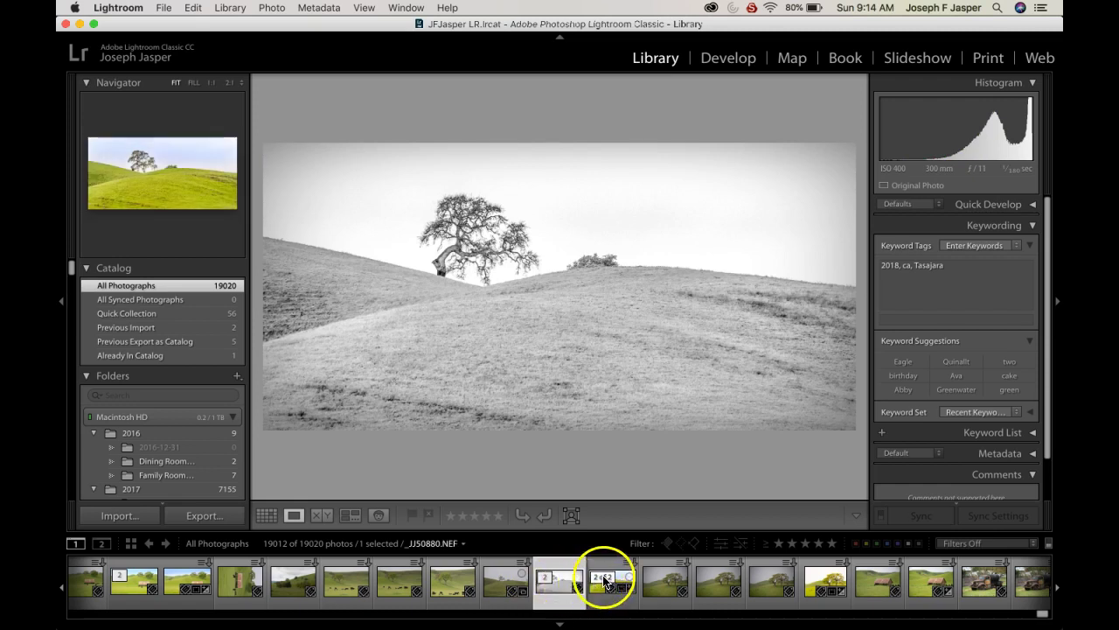
click(589, 592)
key(shift+s)
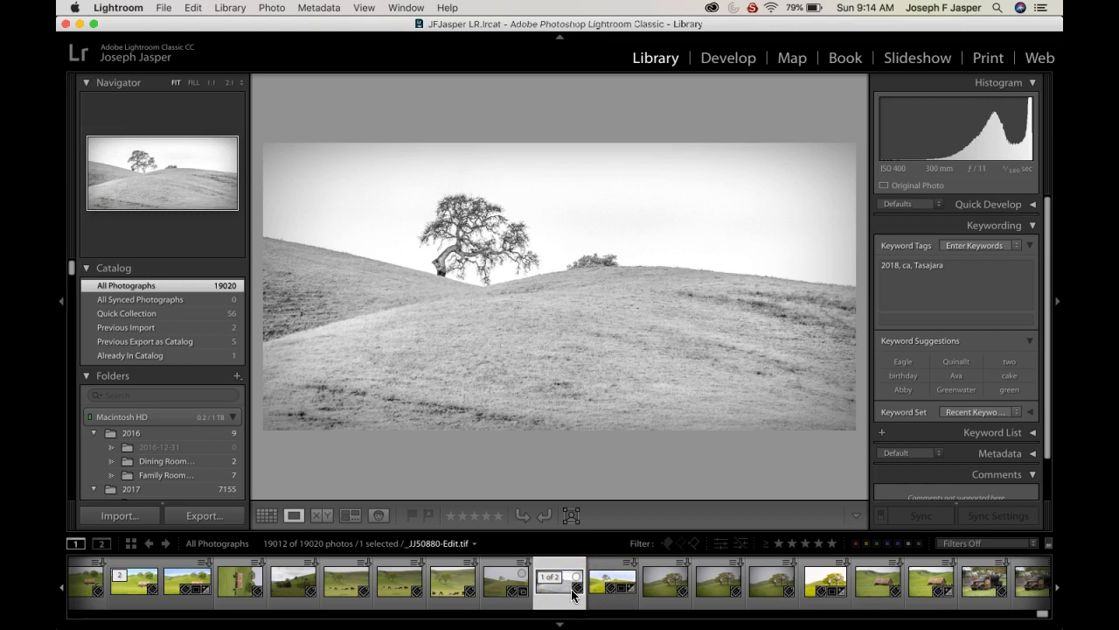
click(600, 593)
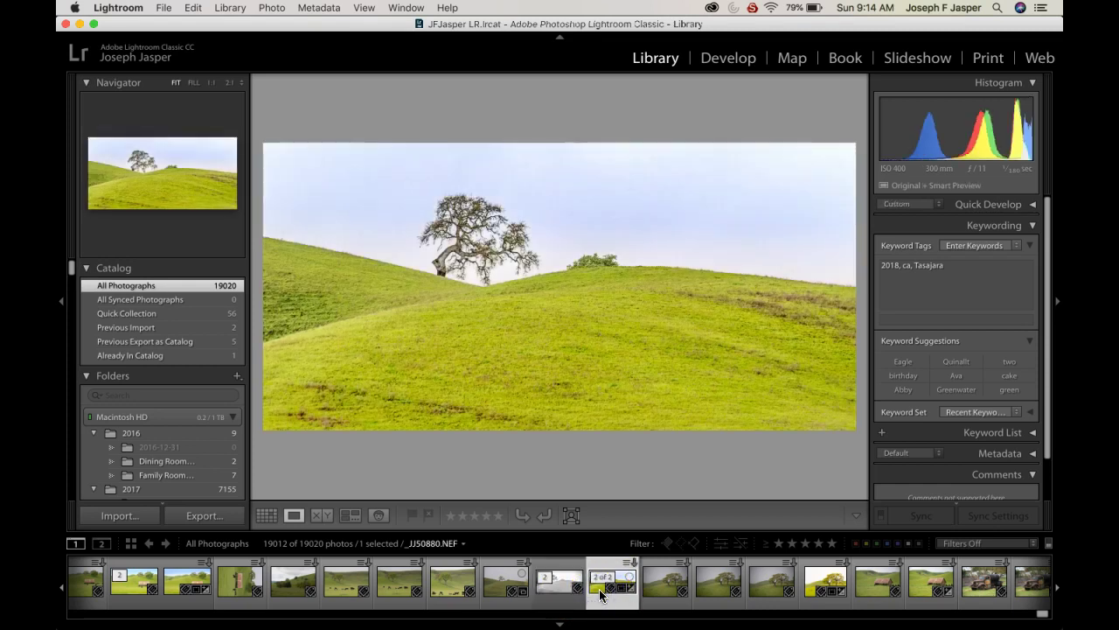
click(662, 592)
click(546, 597)
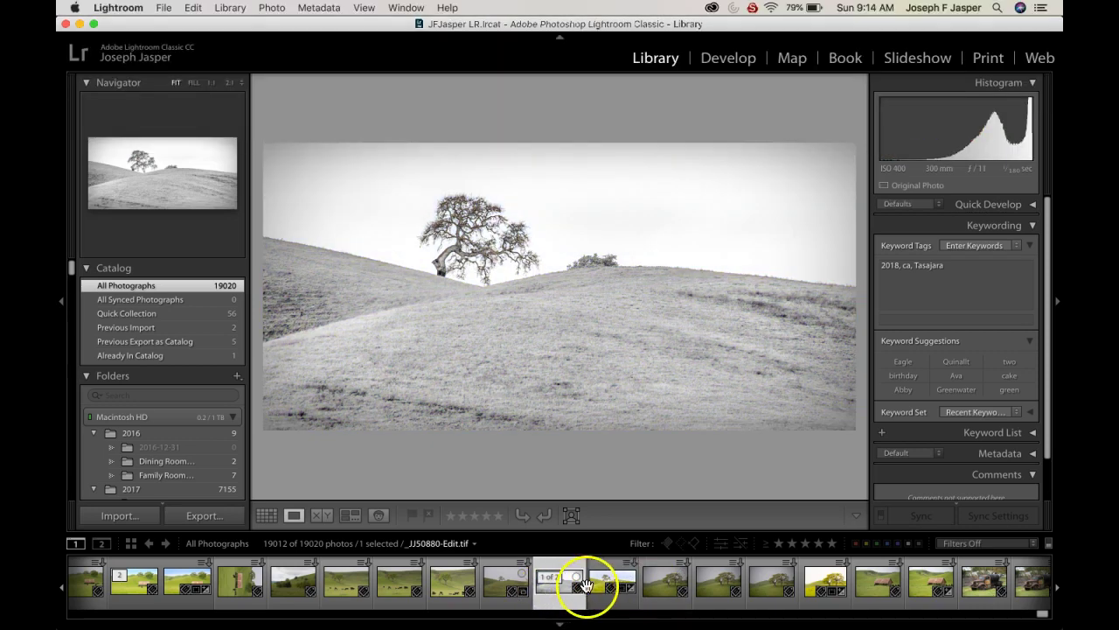
click(600, 593)
click(556, 586)
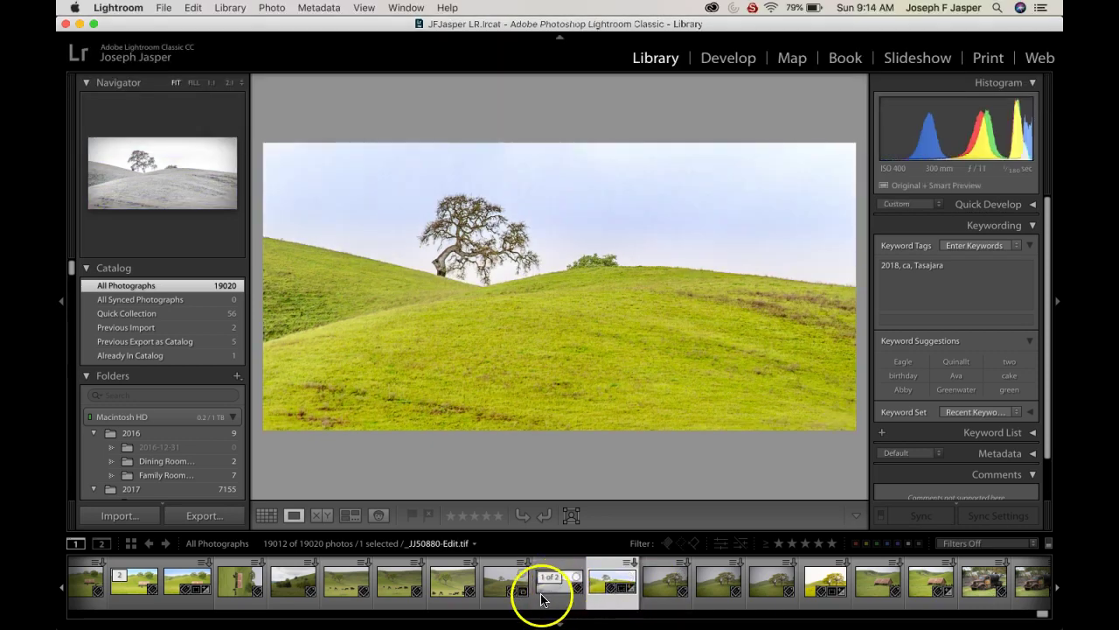
mouse_move(542, 599)
mouse_down()
mouse_move(569, 555)
mouse_move(545, 579)
mouse_move(551, 598)
mouse_up()
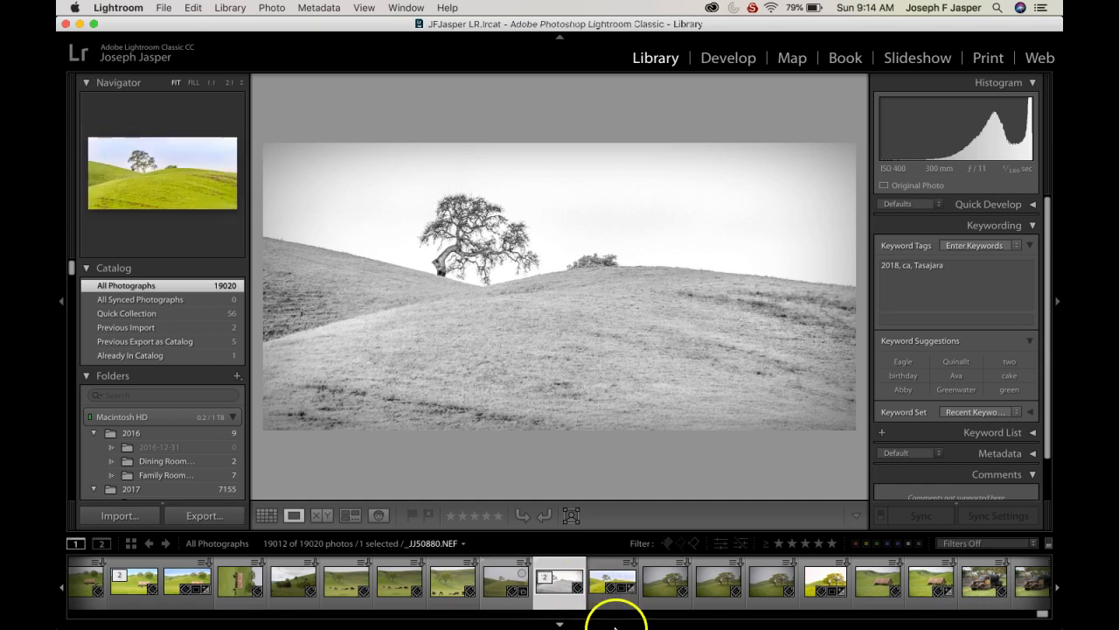
Switch to Topaz Studio and start saving the Lone Tree BW-0 project under a new name, Lone Tree BW, in TIFF format.
click(931, 607)
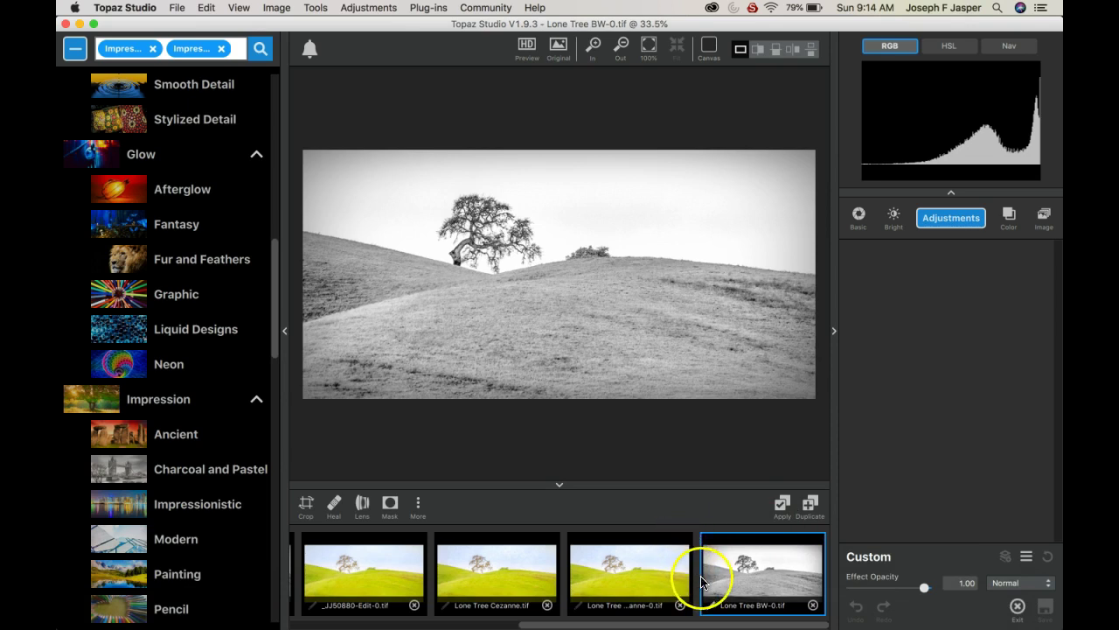
click(177, 8)
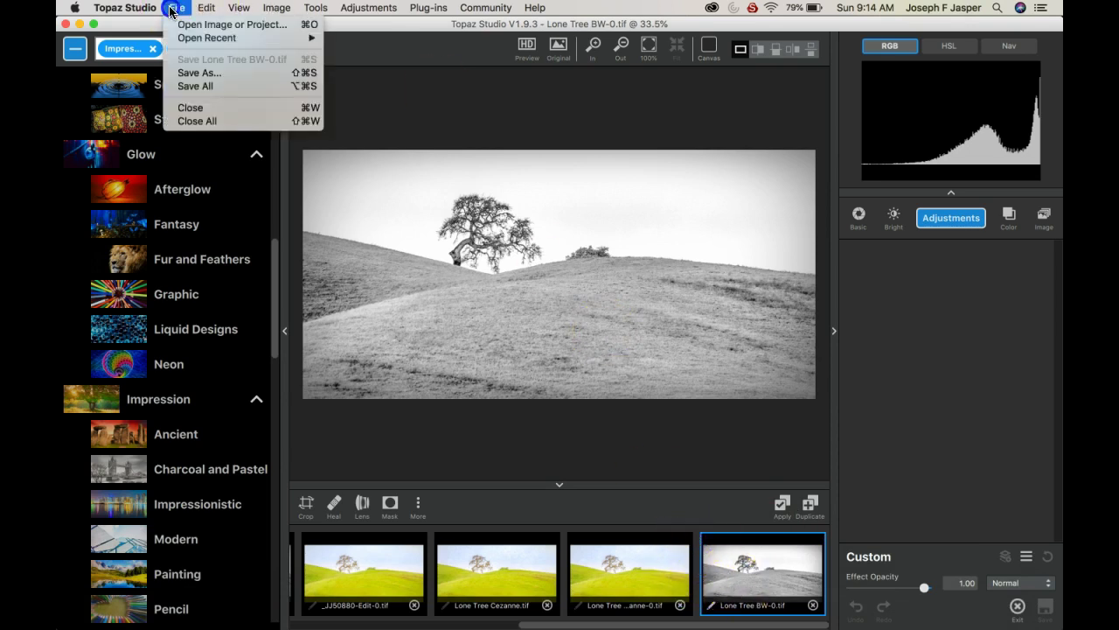
click(193, 73)
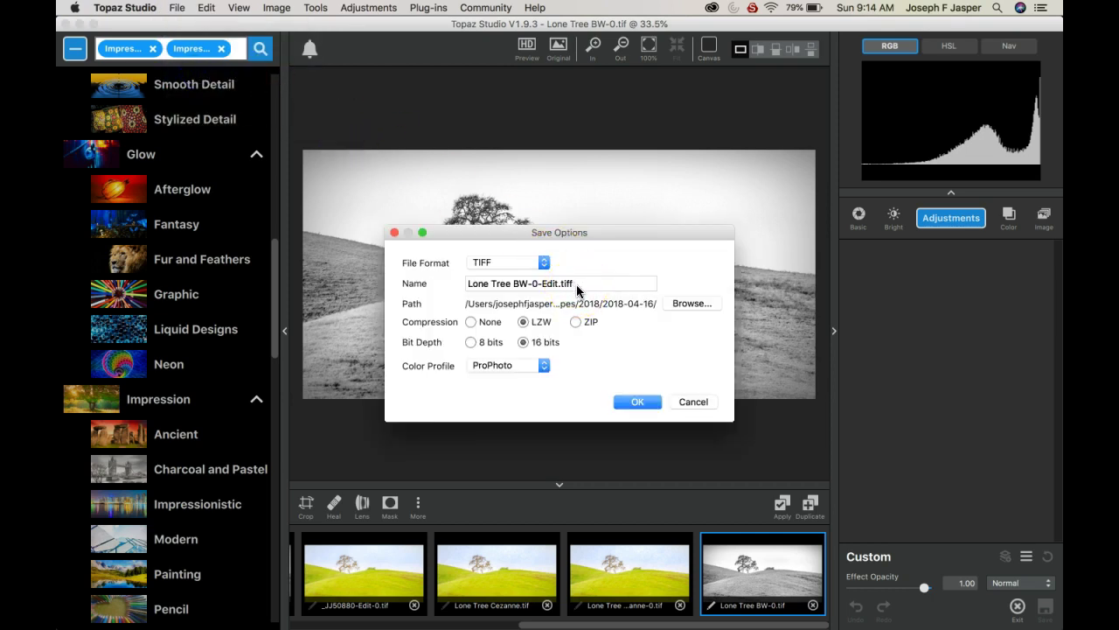
double_click(575, 283)
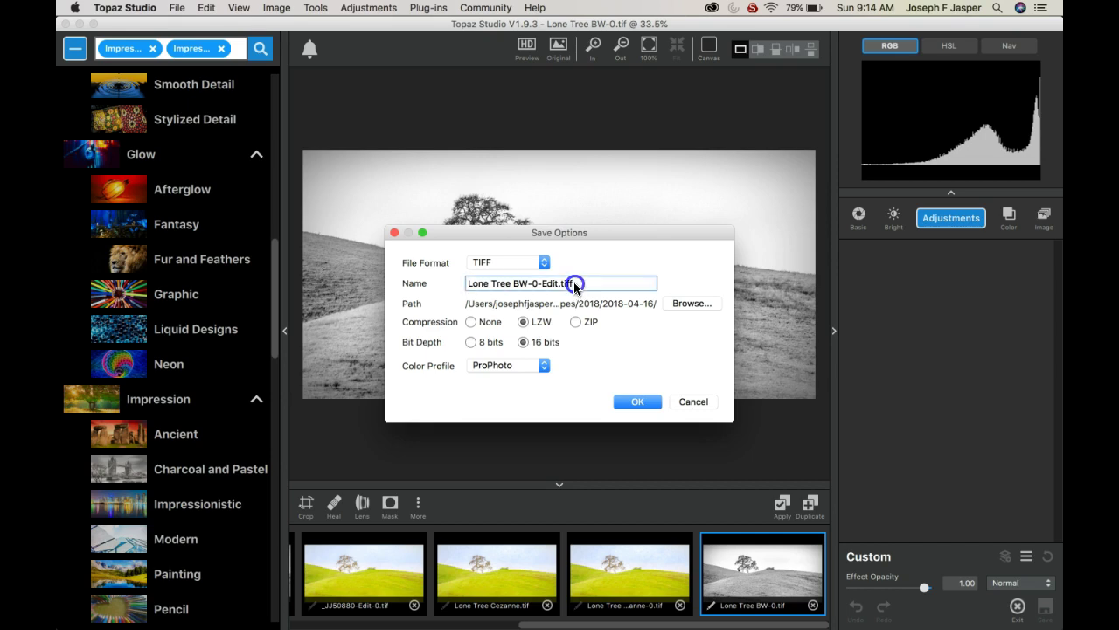
click(574, 285)
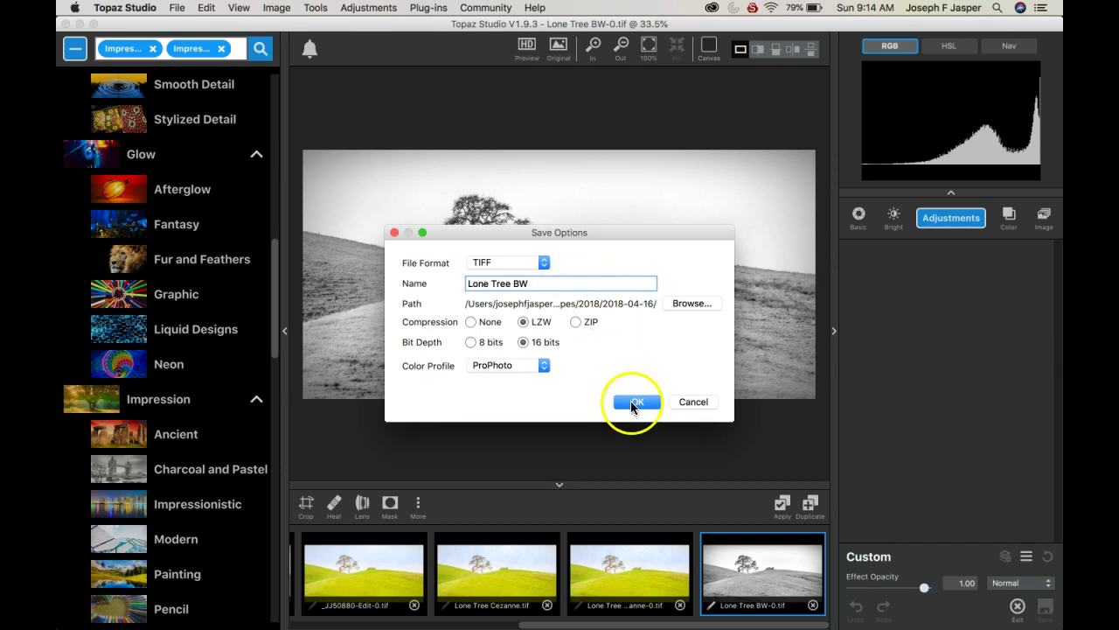
Set the save location to the Desktop and save the black-and-white TIFF there.
click(680, 303)
click(483, 470)
click(900, 609)
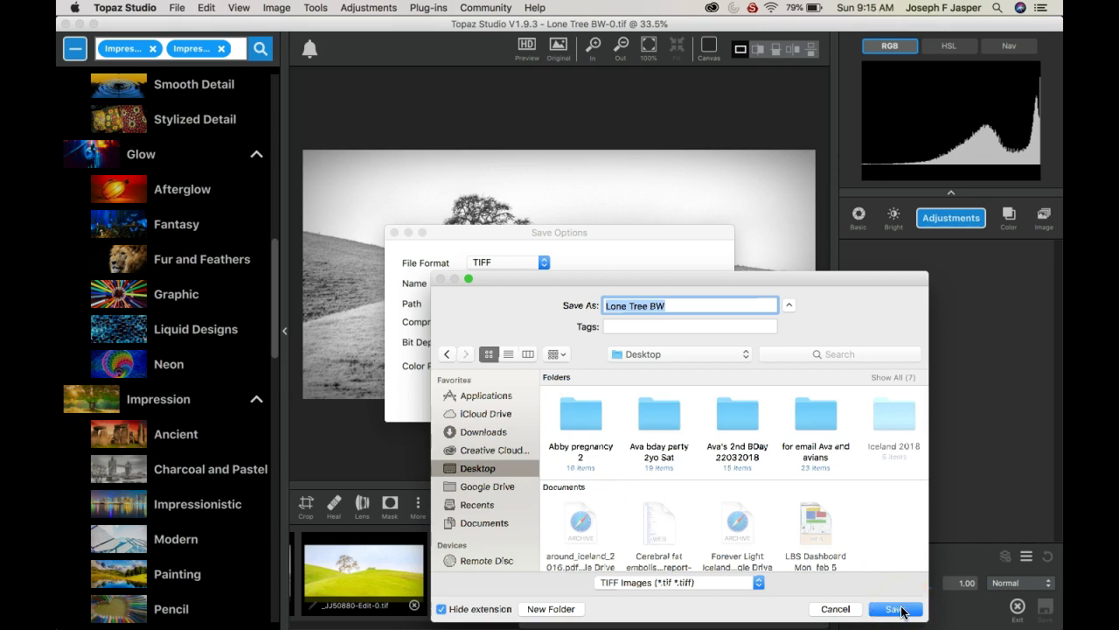
click(901, 608)
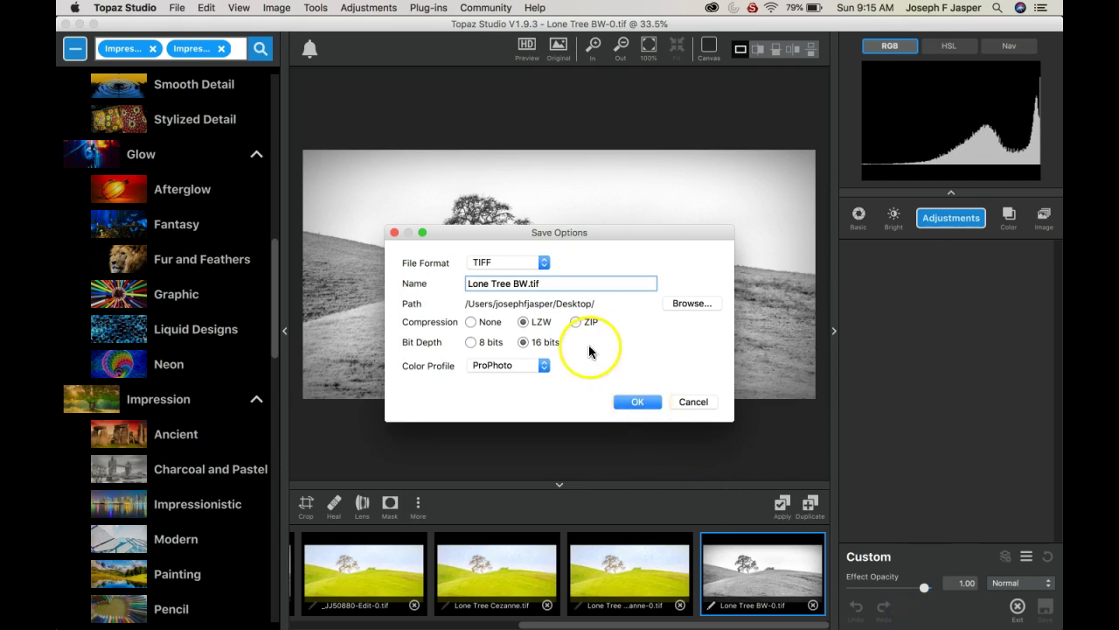
click(626, 400)
Save the Lone Tree Cezanne-0 project as a TIFF named Lone Tree Cezanne on the Desktop.
click(626, 573)
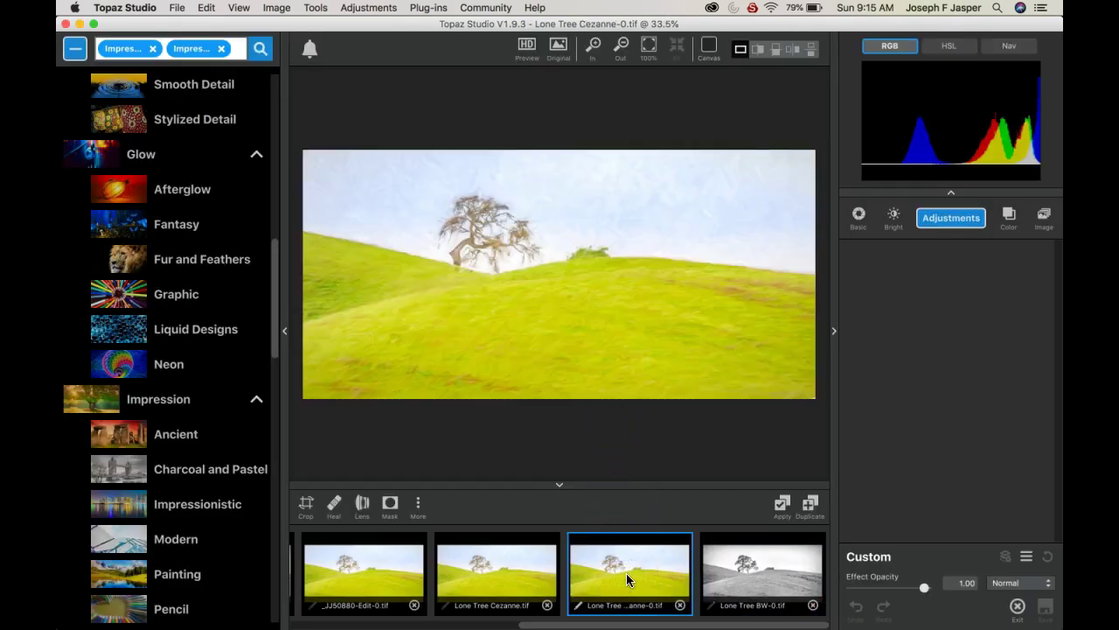
click(175, 7)
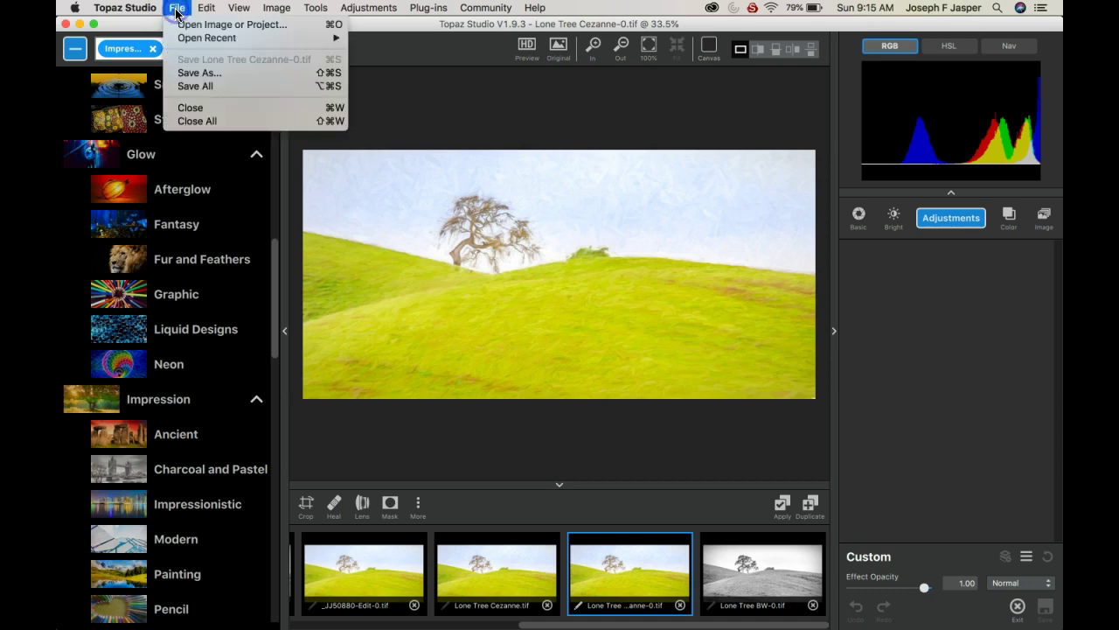
click(197, 73)
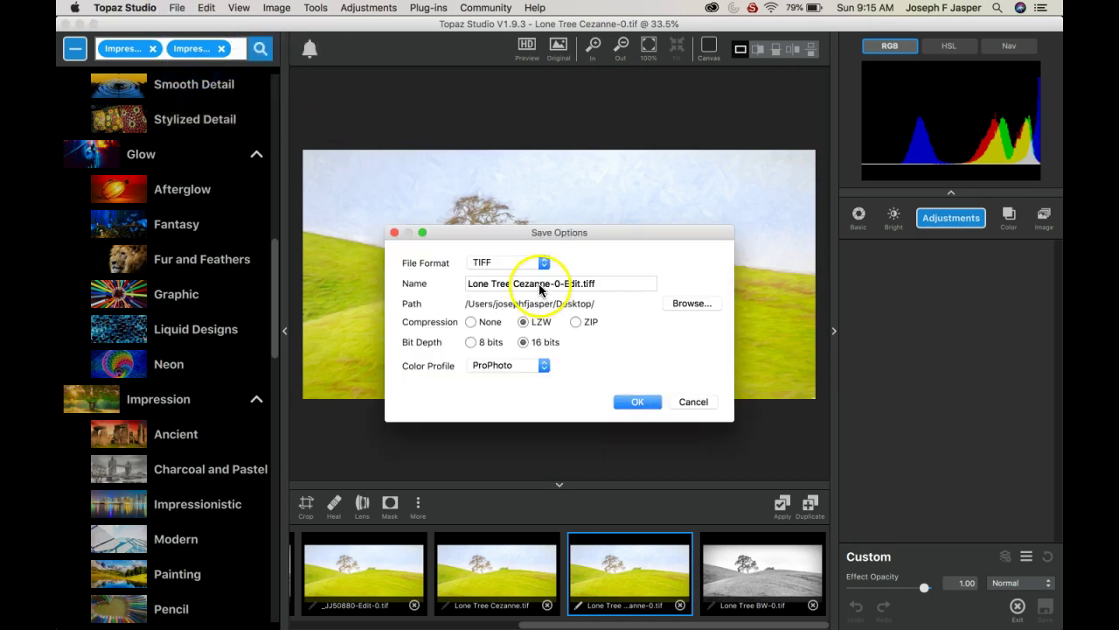
click(600, 289)
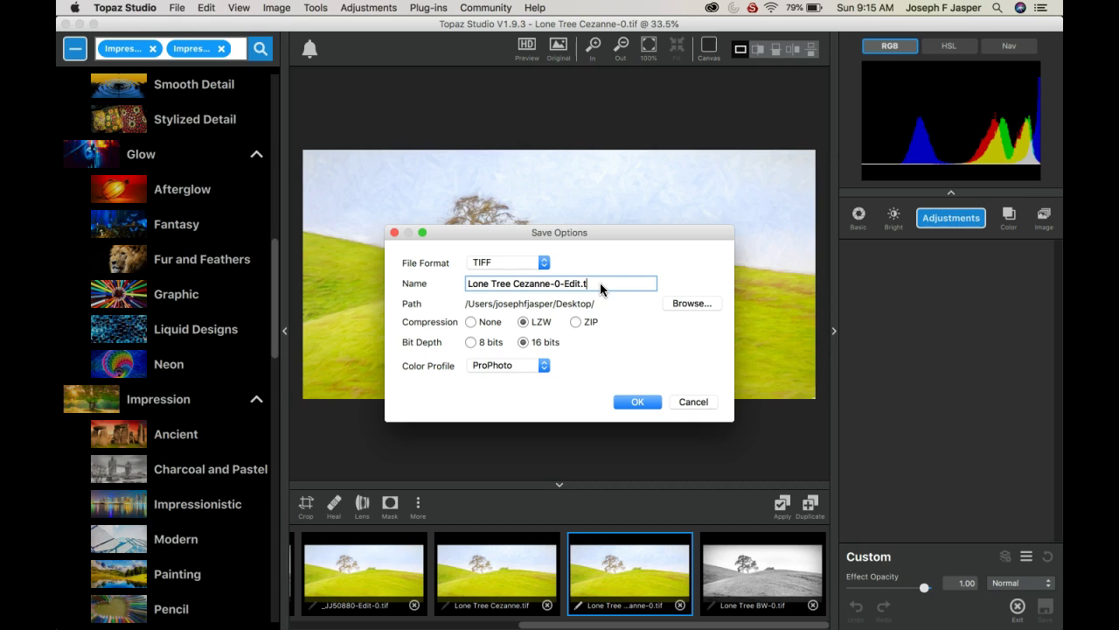
key(BackSpace)
key(BackSpace)
key(BackSpace)
key(BackSpace)
key(BackSpace)
key(BackSpace)
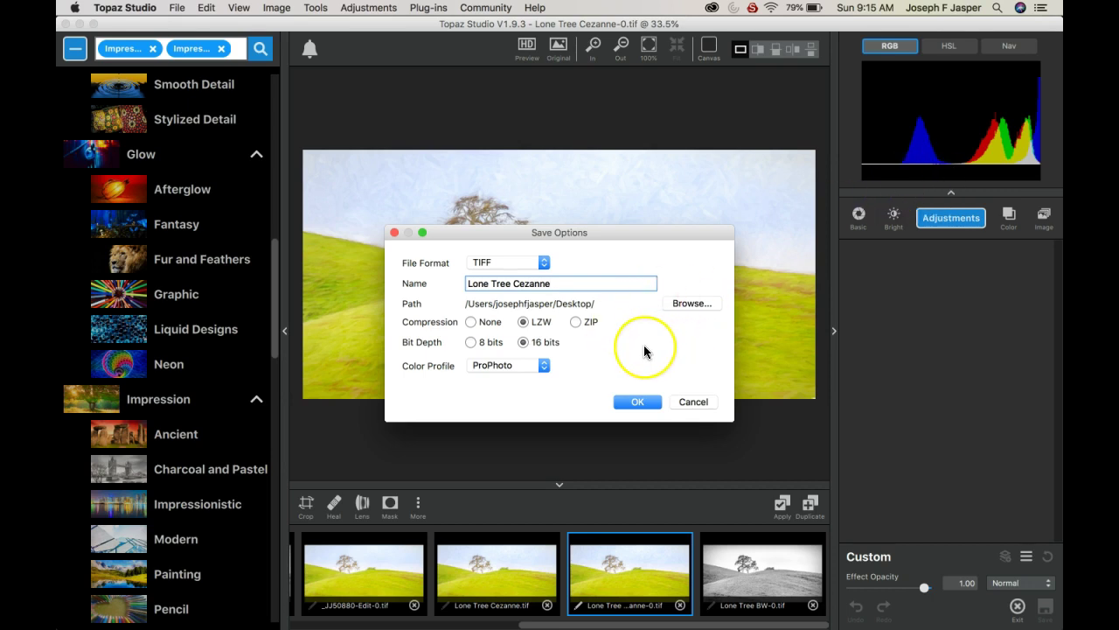
click(638, 403)
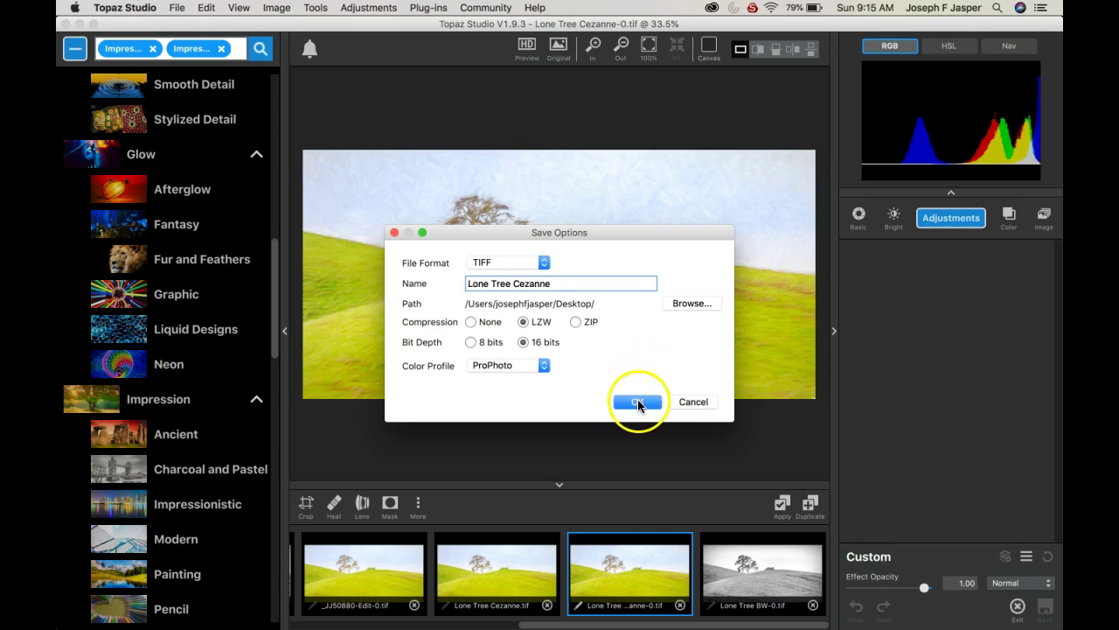
click(636, 404)
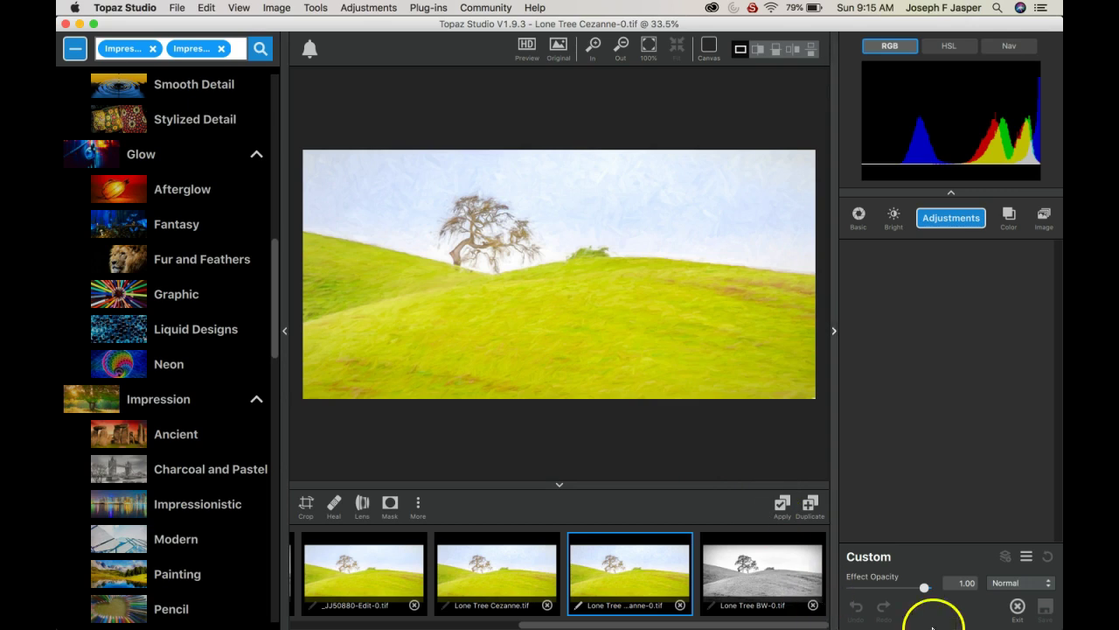
Switch to Lightroom, start an import with the Desktop folder as the source and uncheck all of its photos.
mouse_move(962, 612)
click(793, 607)
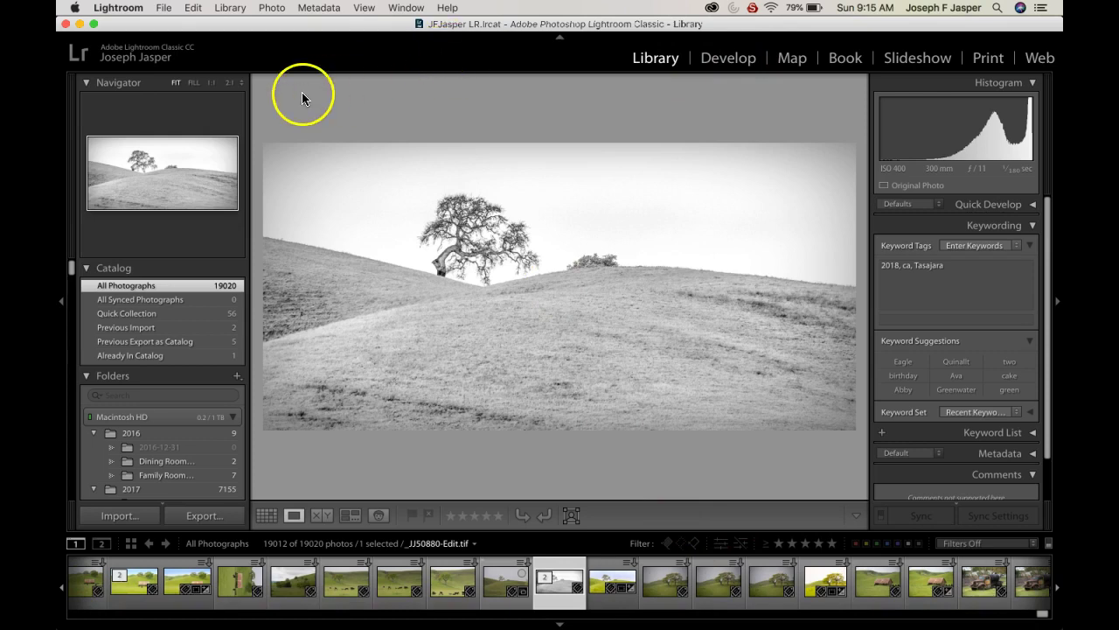
click(120, 516)
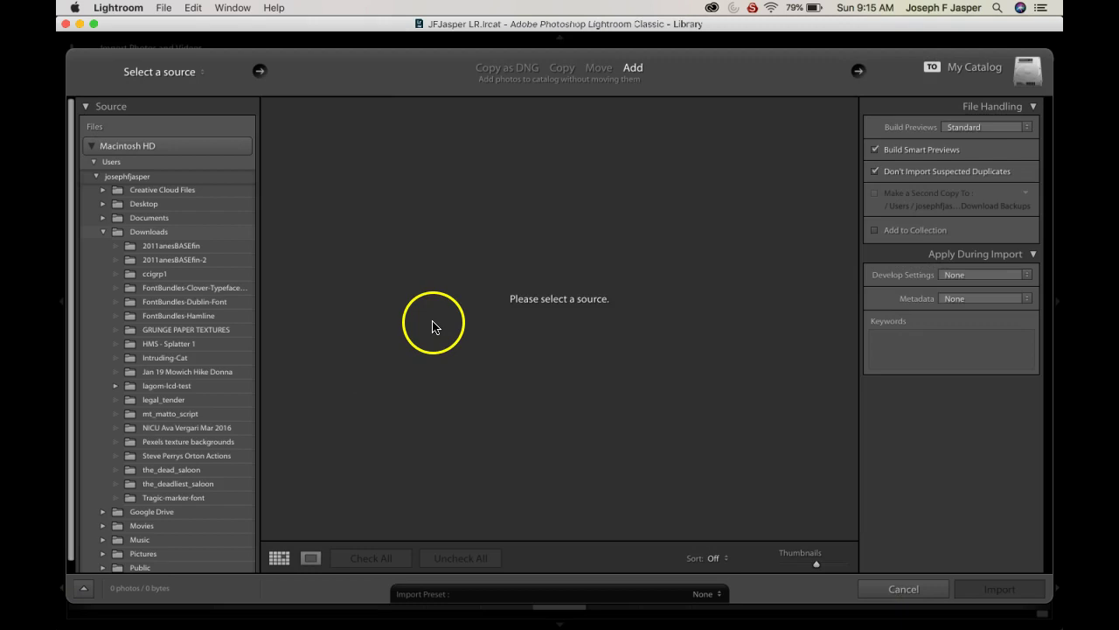
click(203, 74)
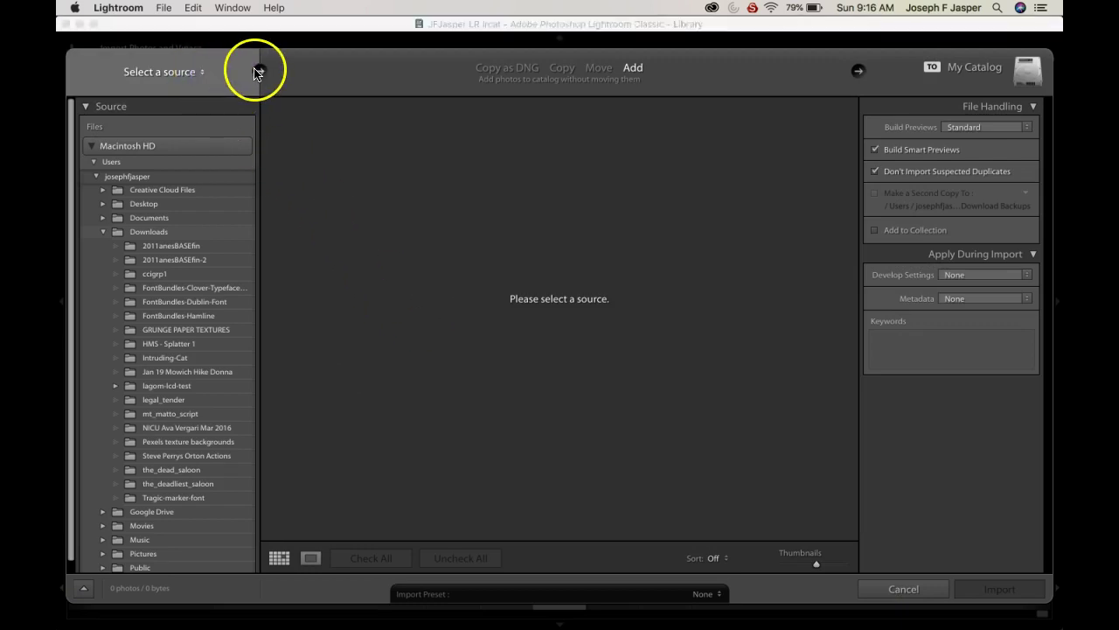
click(112, 105)
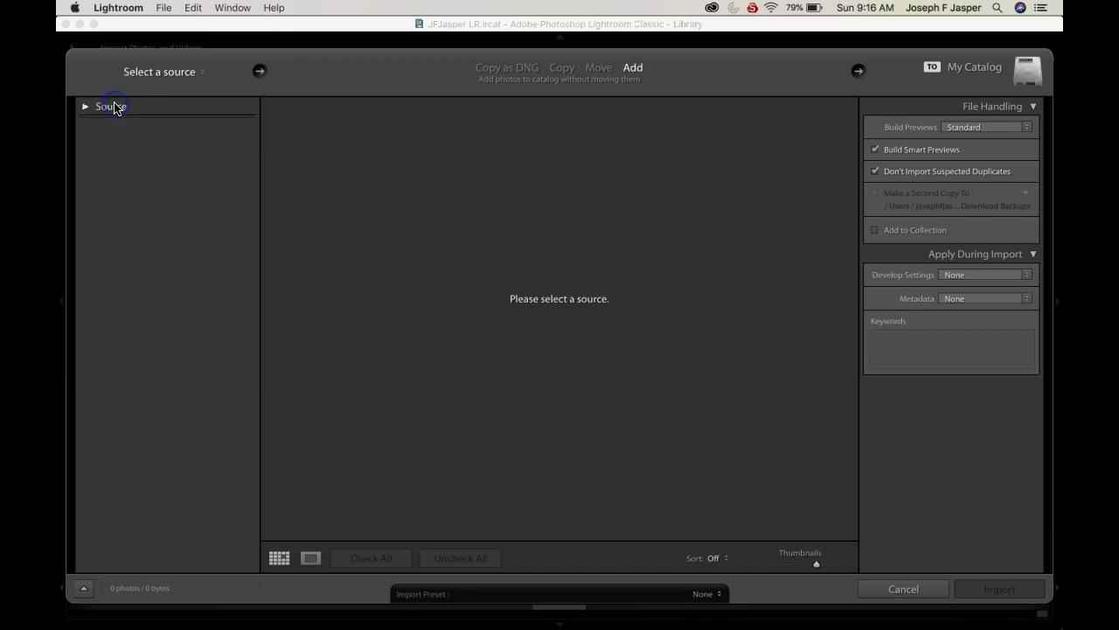
click(112, 106)
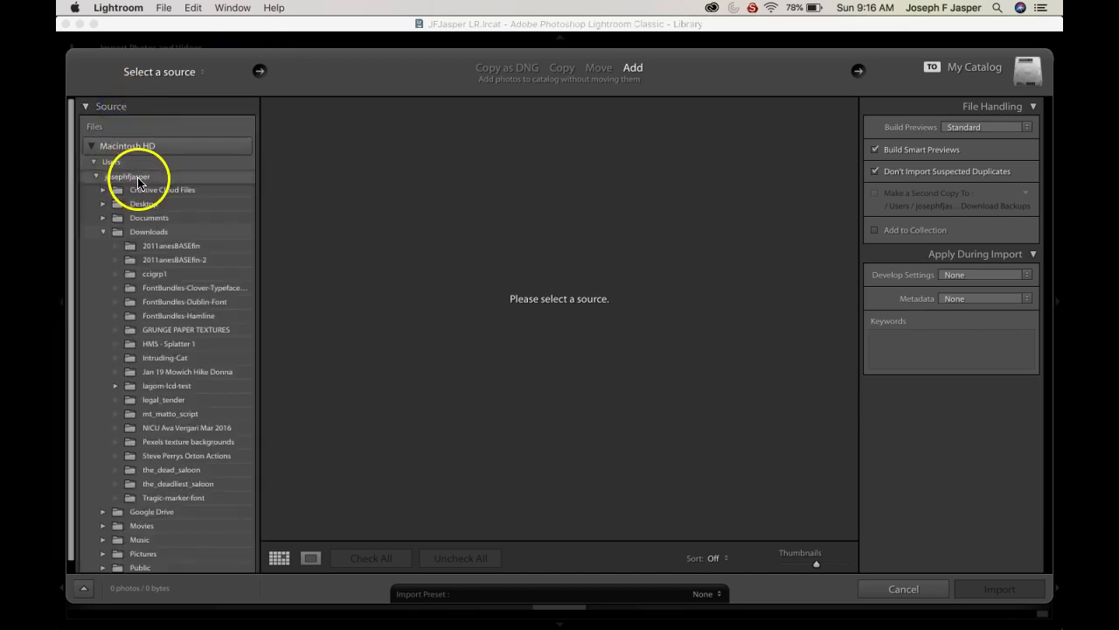
click(143, 204)
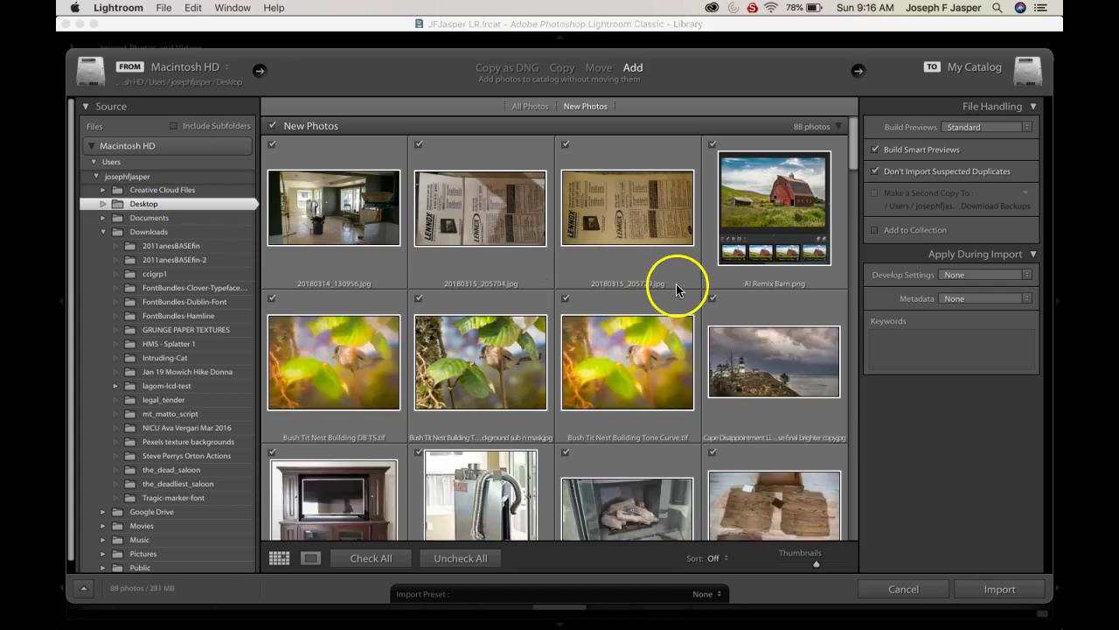
click(454, 557)
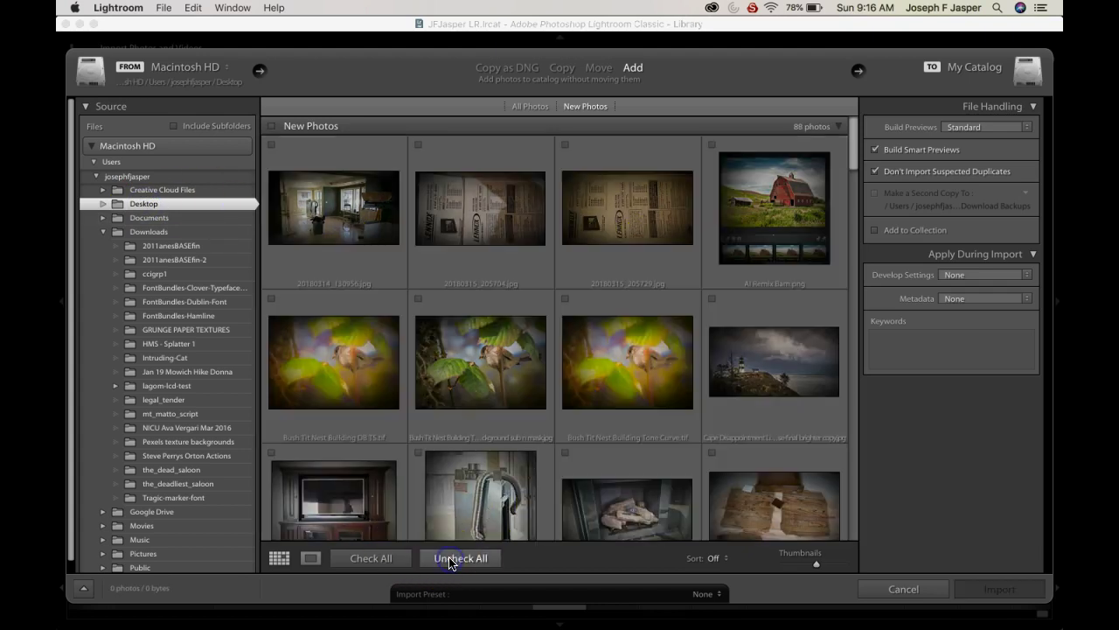
Check only Lone Tree BW.tif and Lone Tree Cezanne.tiff and import them into the catalog, dismissing the smart previews notice.
scroll(604, 453, down, 5)
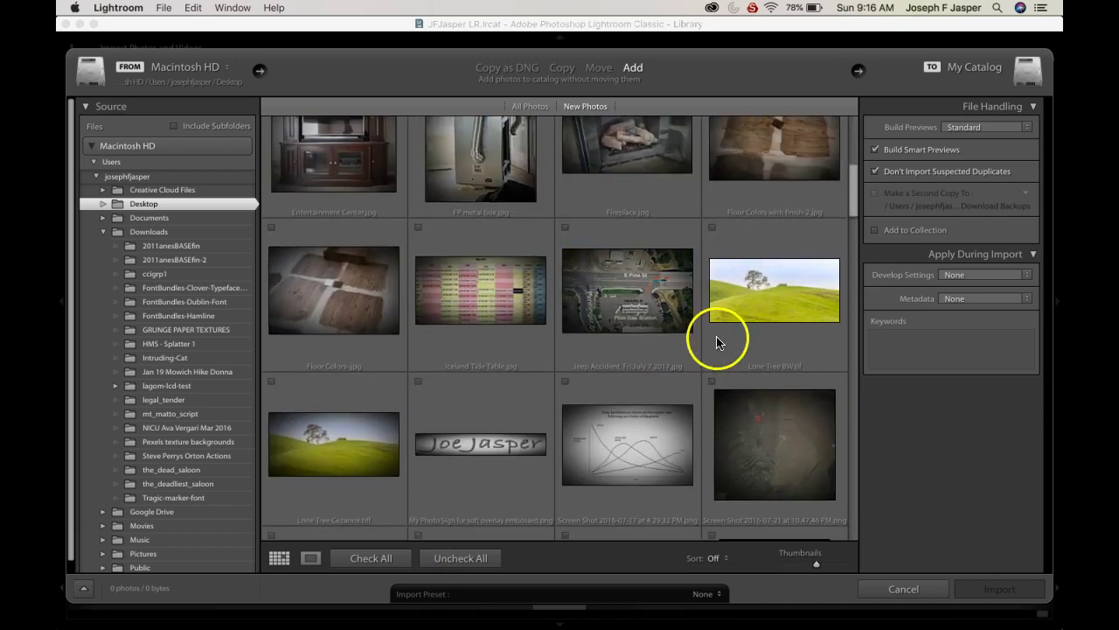
click(750, 296)
click(712, 227)
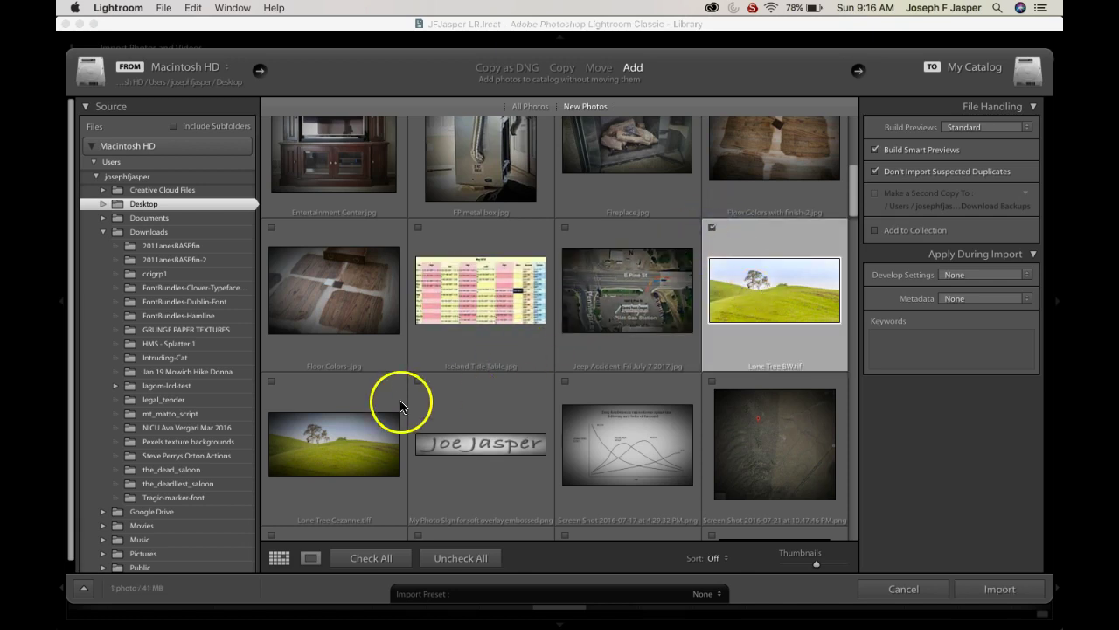
click(272, 381)
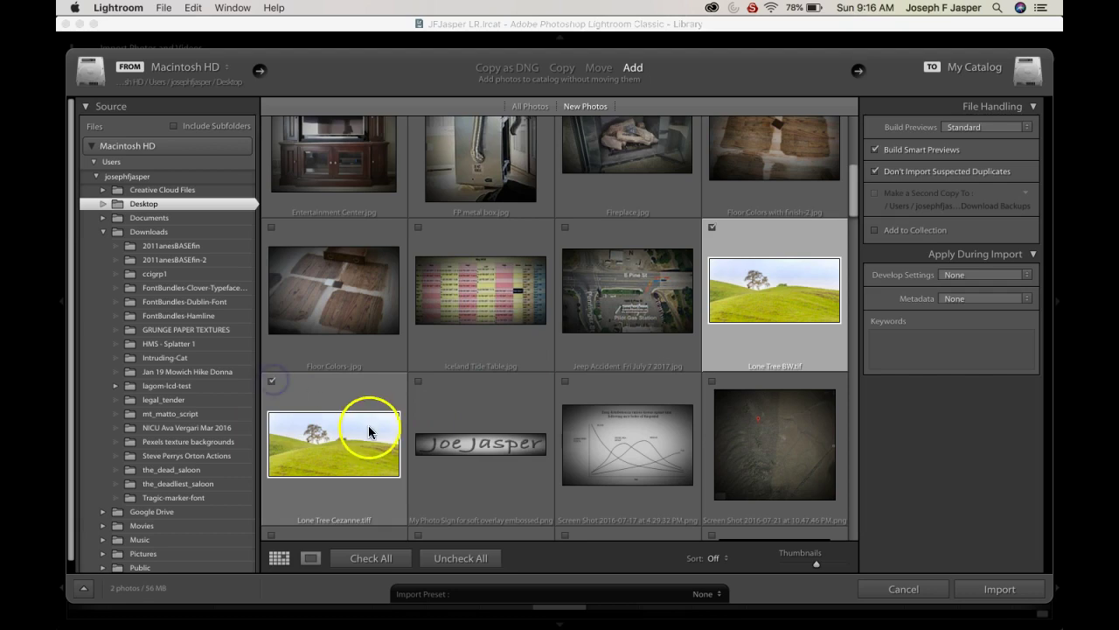
click(999, 589)
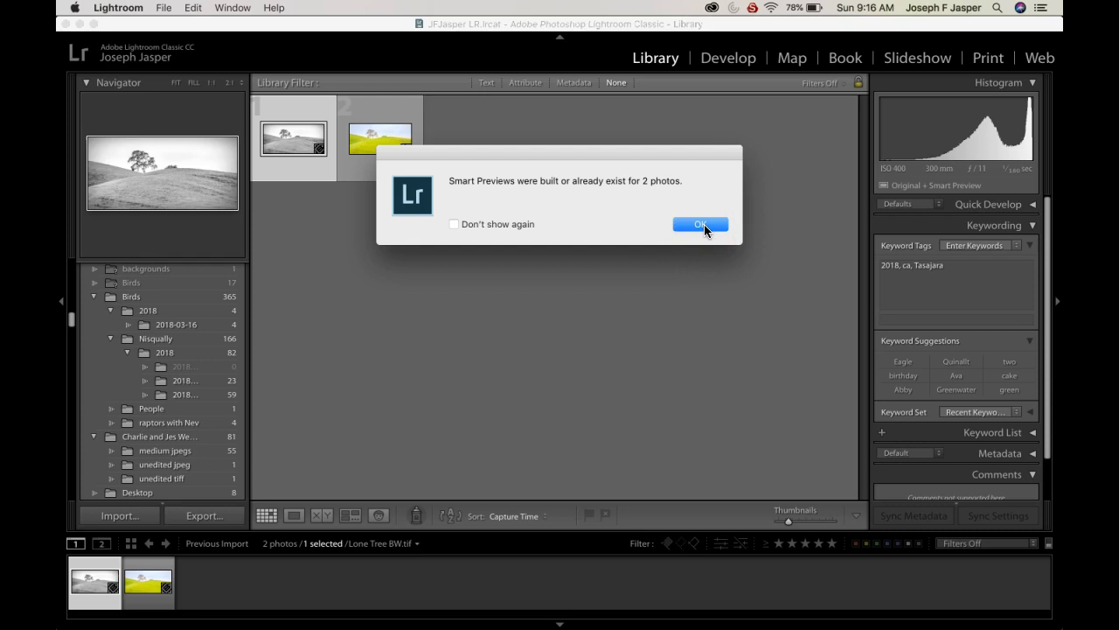
click(704, 227)
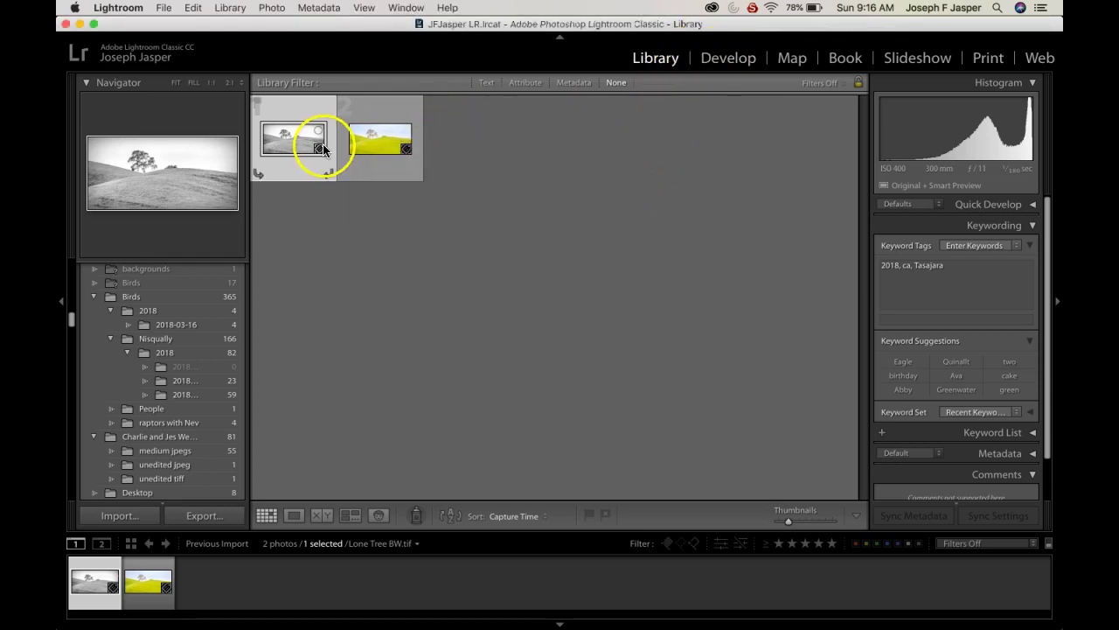
View the imported black-and-white photo in Loupe view, followed by the Cezanne version.
click(294, 515)
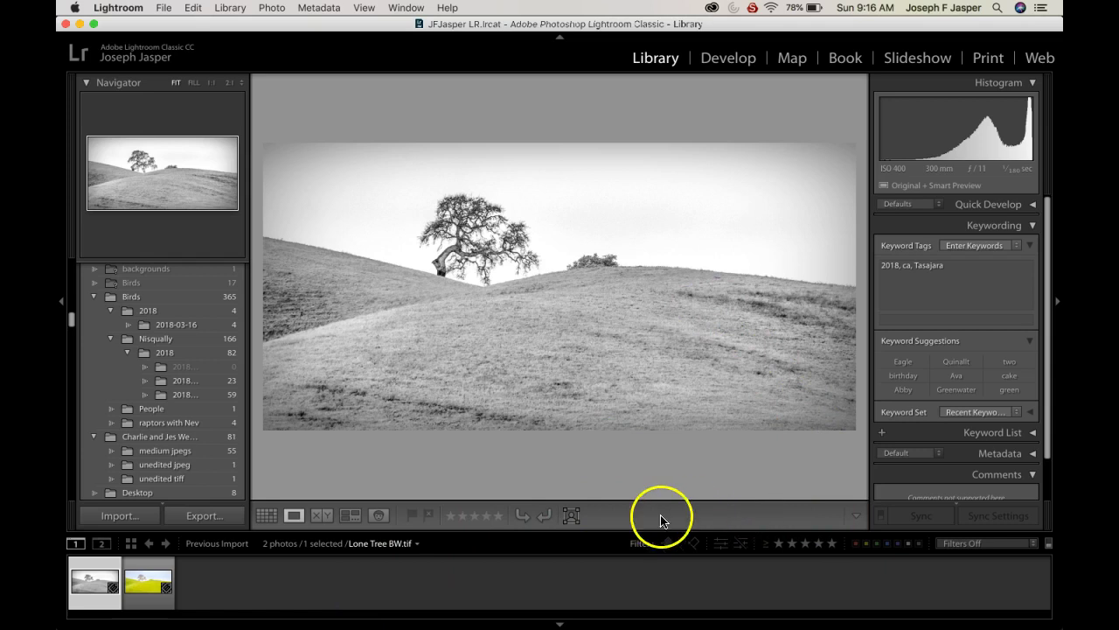
key(Right)
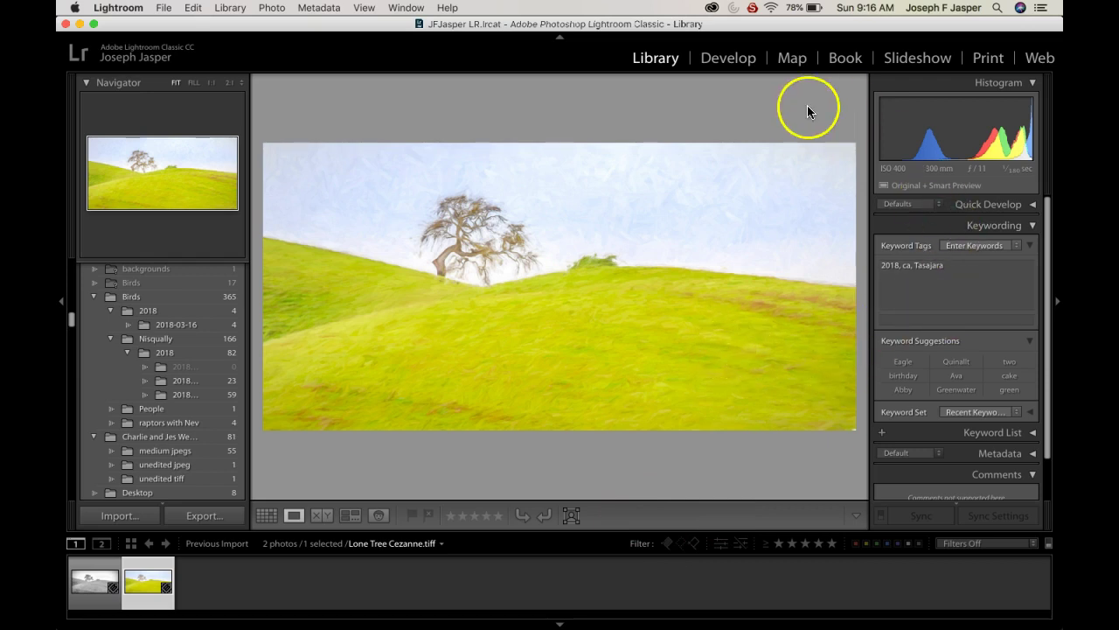
Start another photo import from the Library.
click(133, 515)
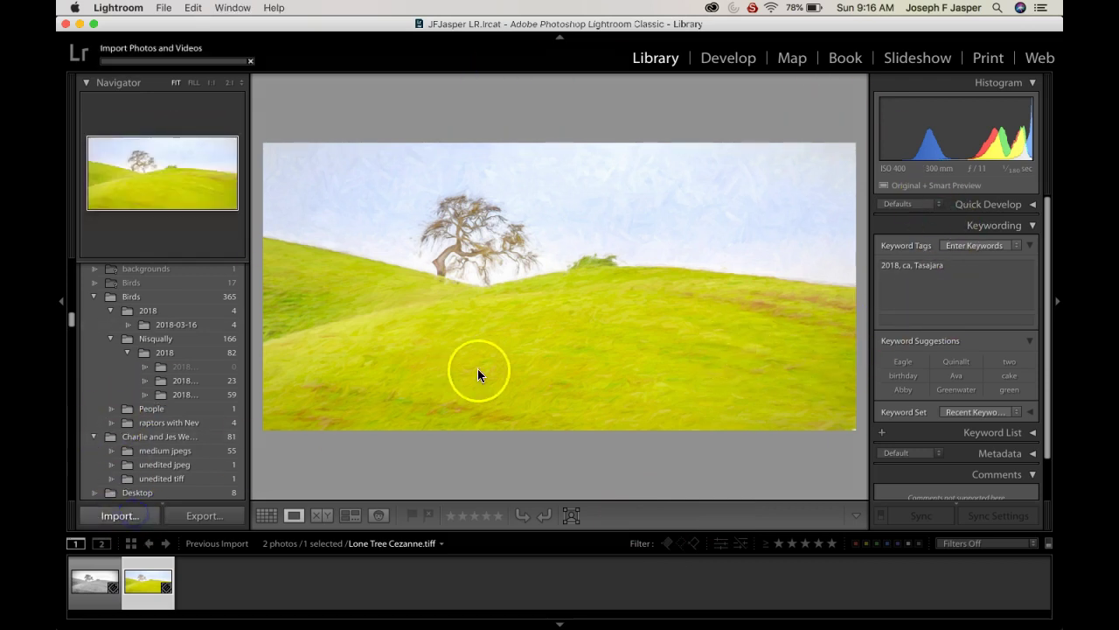